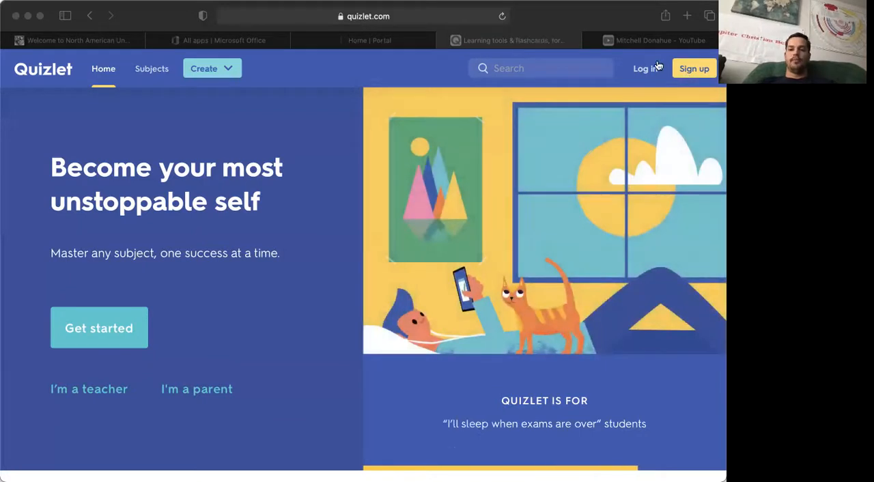
Step: Log in to Quizlet with the existing Google account
left_click(657, 61)
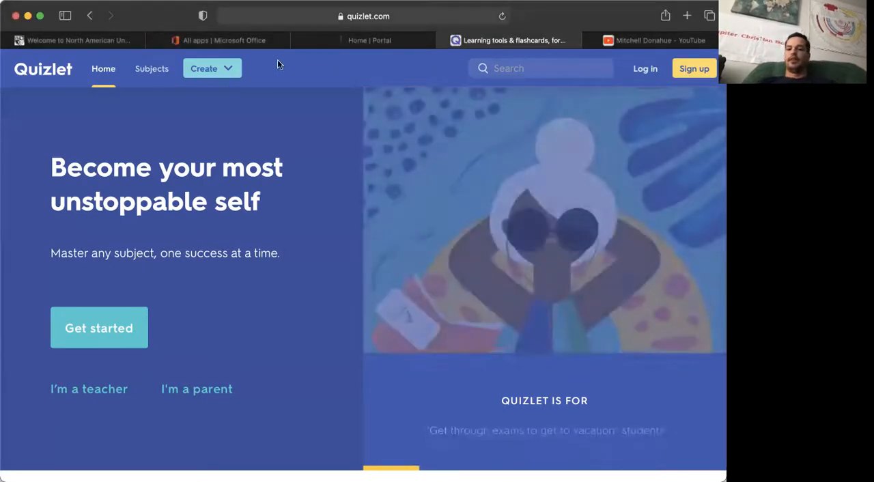
left_click(645, 68)
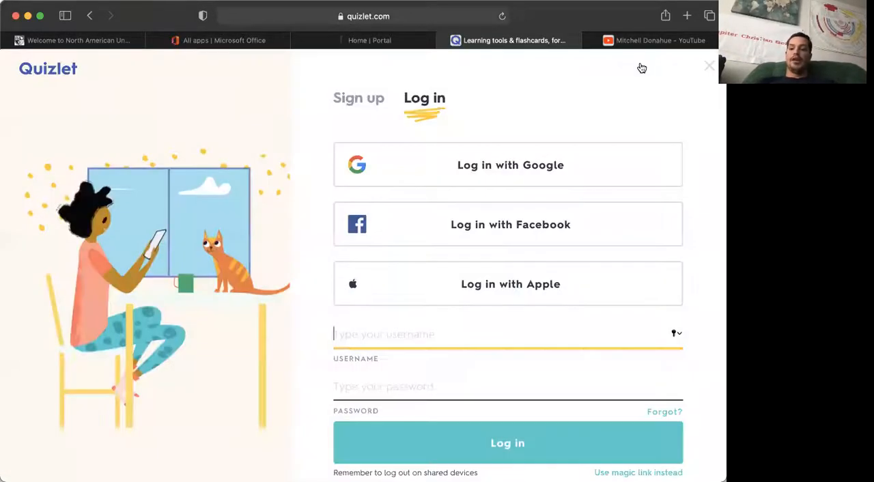
left_click(514, 168)
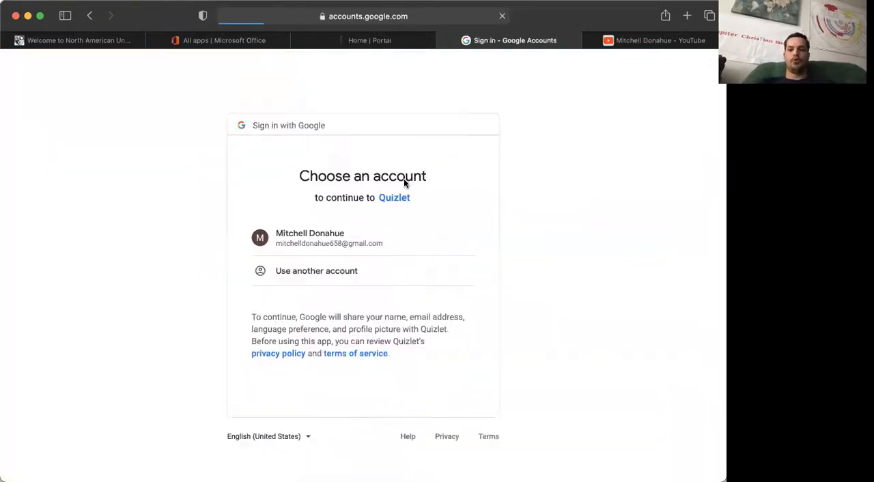
left_click(313, 239)
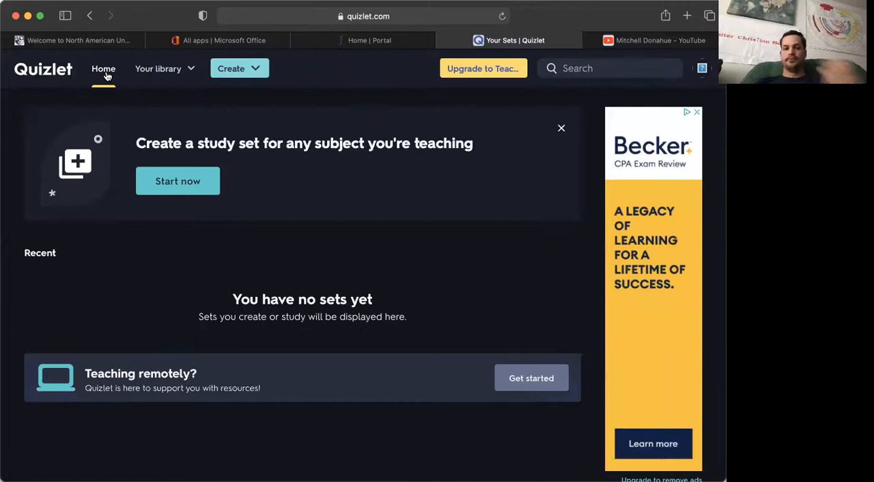
Step: Look through the library's study sets, explanations, folders and classes, and close the overview
left_click(141, 73)
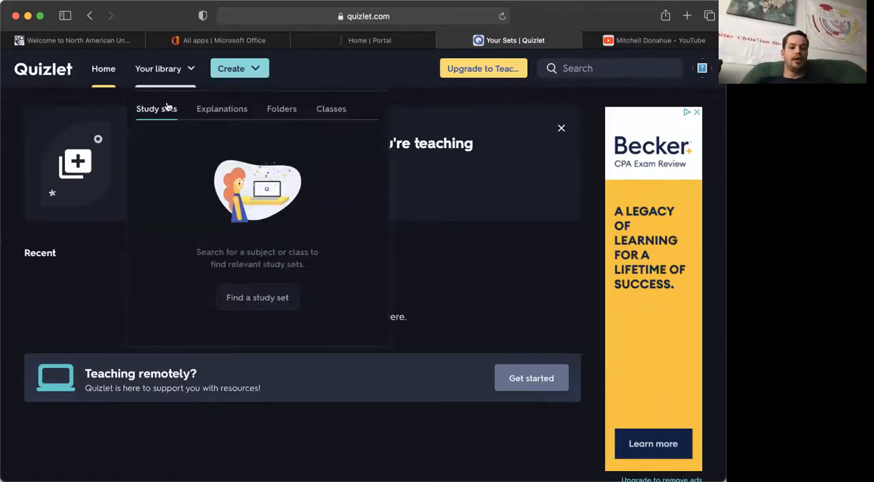
left_click(215, 113)
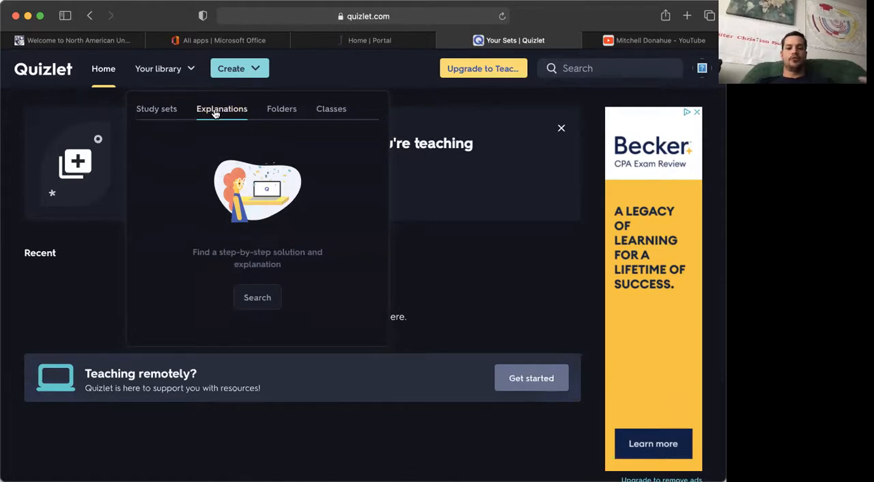
left_click(276, 110)
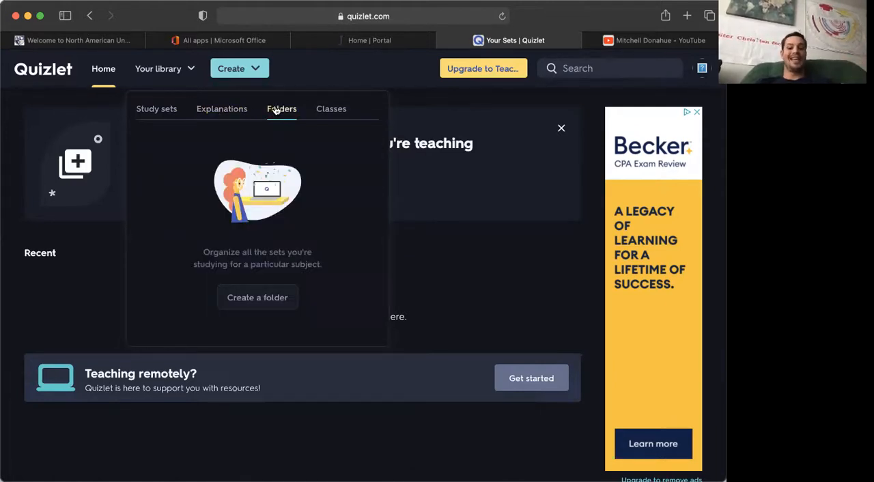
left_click(328, 110)
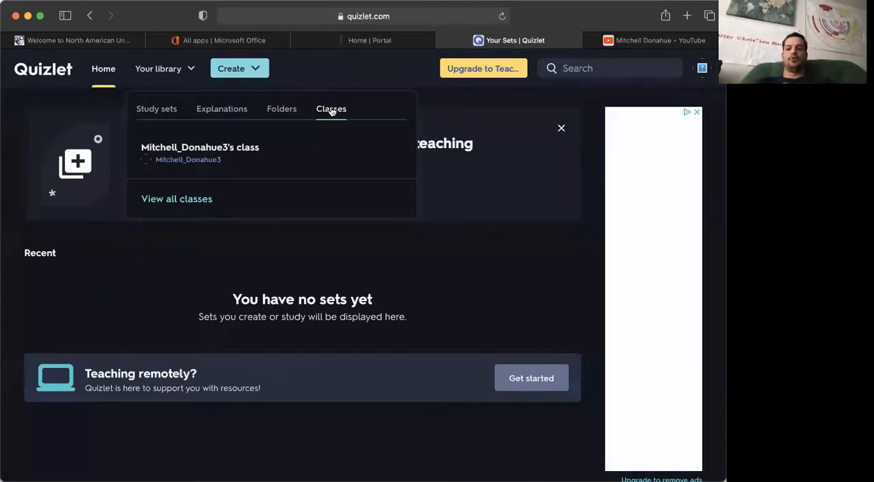
left_click(452, 114)
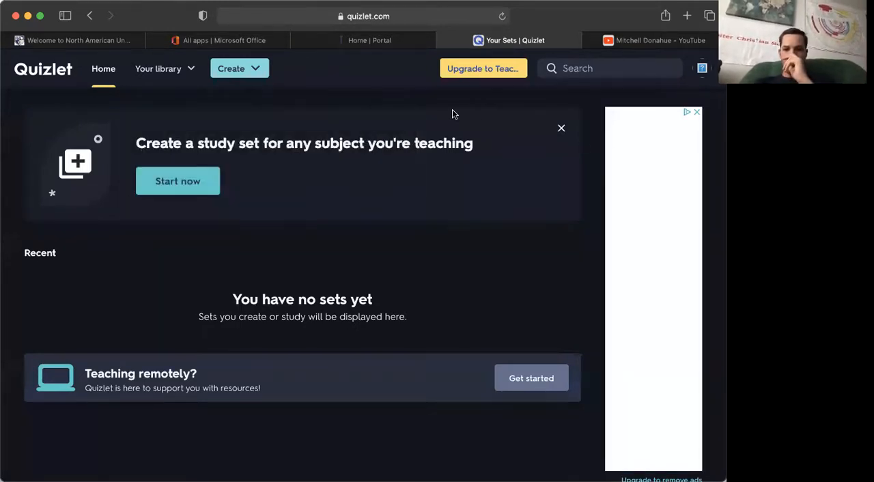
Step: Start creating a new study set and dismiss the Quizlet Teacher offer
left_click(188, 189)
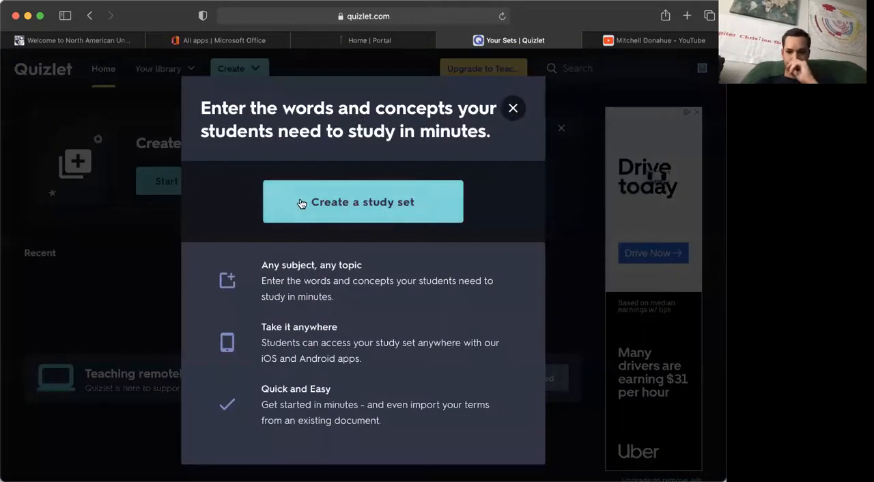
left_click(349, 212)
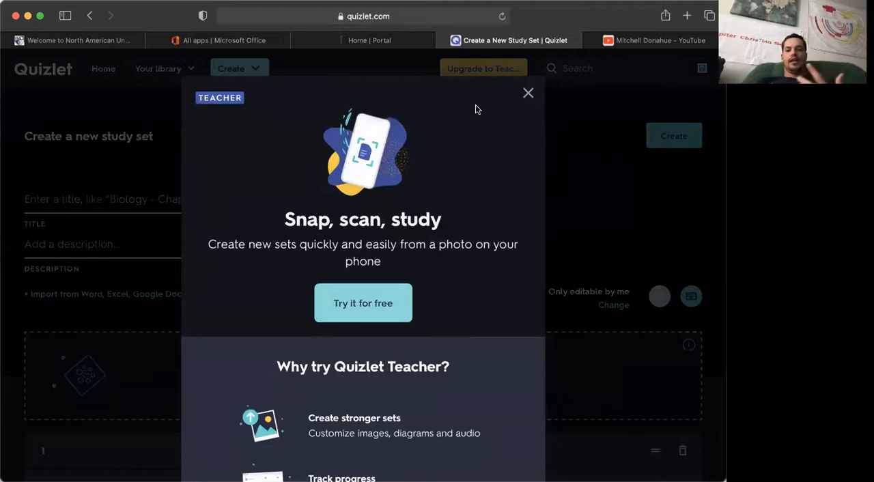
left_click(528, 93)
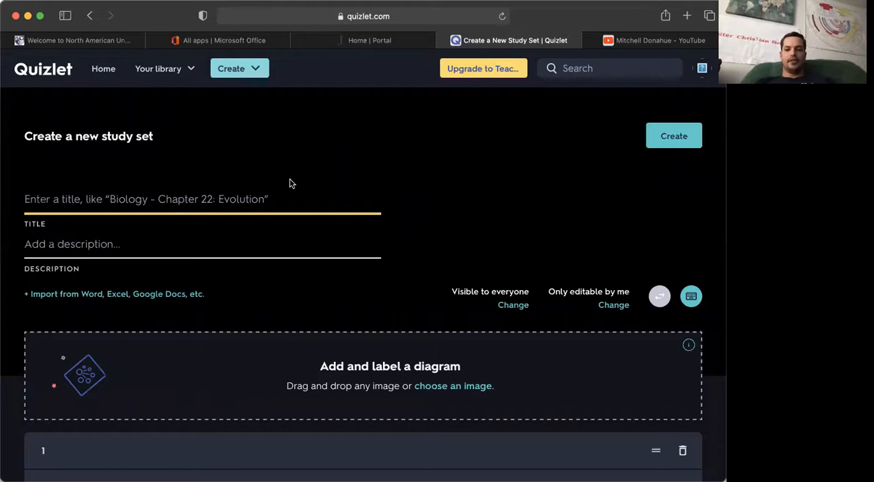
Step: Title the study set "Civics Study Guide for Chapter 2" and give it the description "Constitution"
scroll(313, 191, "down", 2)
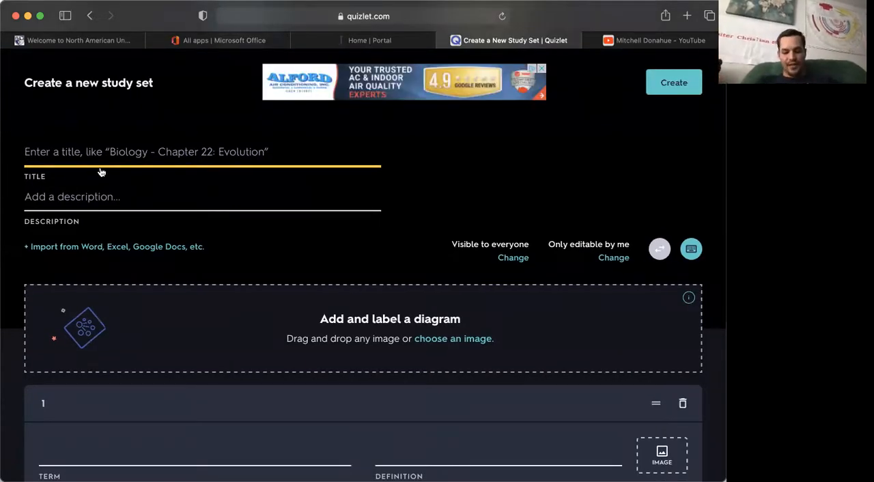
type("Civics Test for")
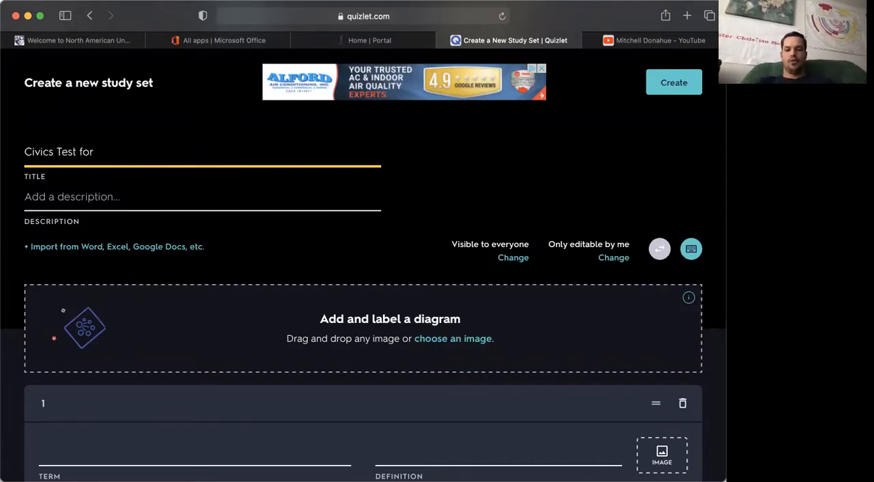
key("BackSpace")
key("BackSpace")
key("BackSpace")
key("BackSpace")
key("BackSpace")
key("BackSpace")
type("Study Guid")
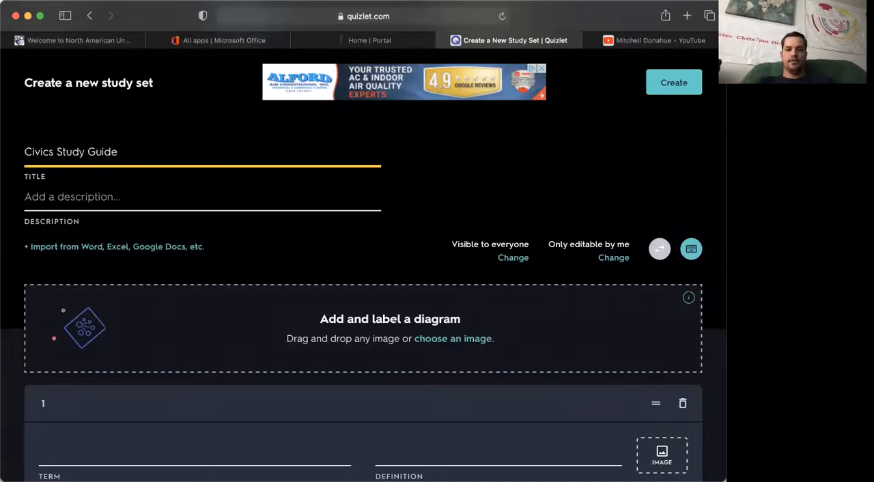
type("e for Chapter 2")
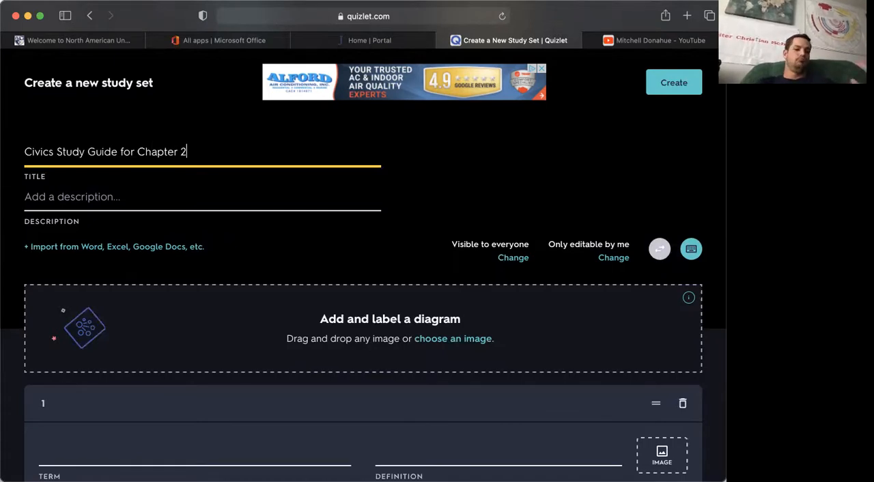
left_click(67, 200)
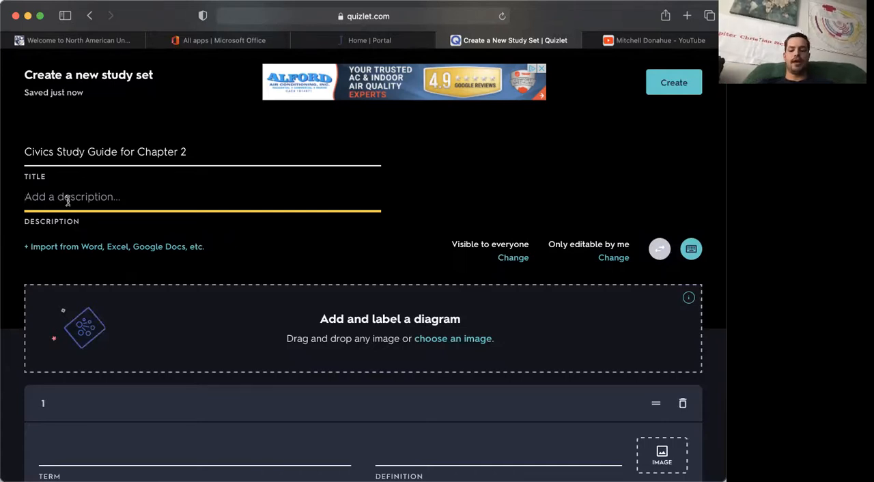
type("Constitution")
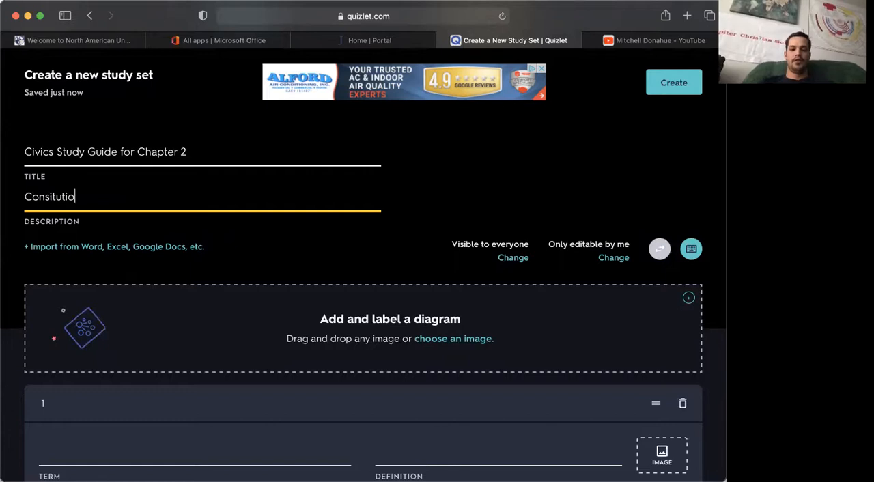
Step: Fill in the first card using the suggested term "What is a constitution?" and the suggested definition "Supreme law of the land"
scroll(92, 226, "down", 5)
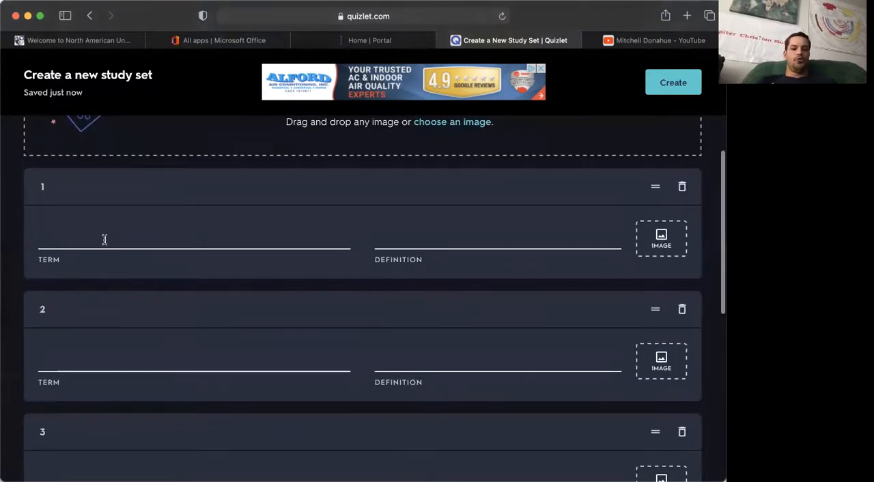
left_click(62, 232)
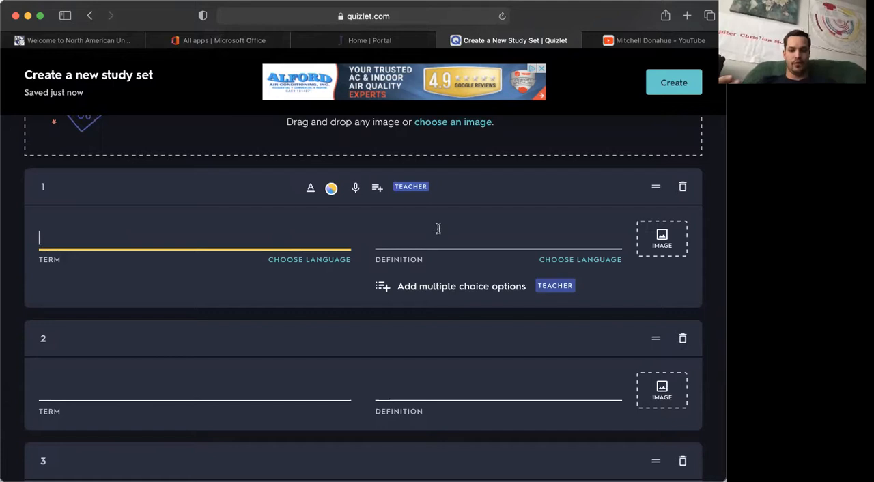
left_click(411, 242)
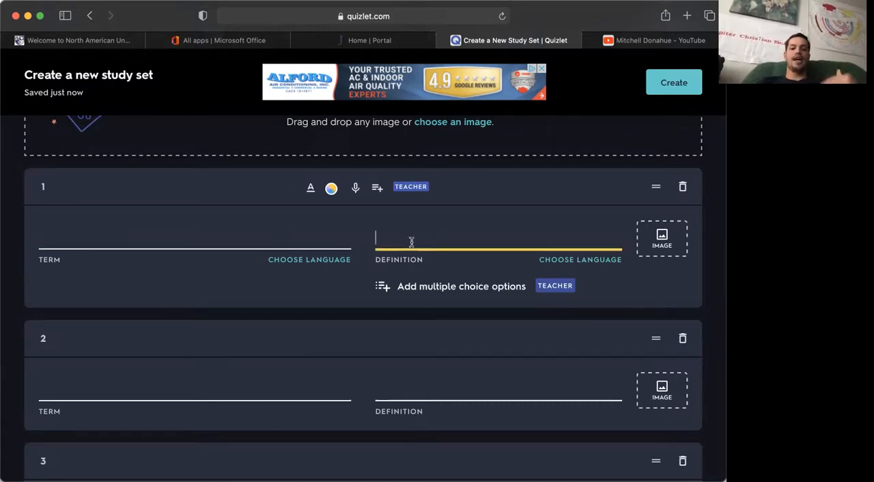
left_click(102, 236)
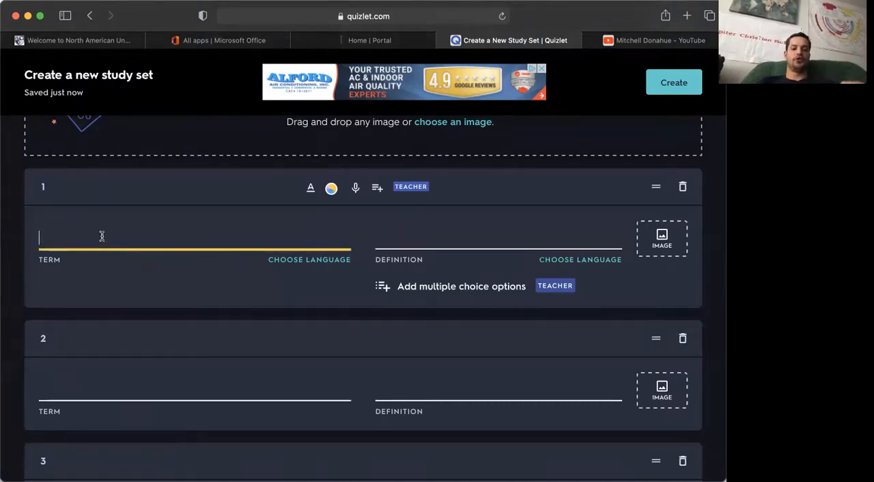
left_click(428, 247)
left_click(412, 237)
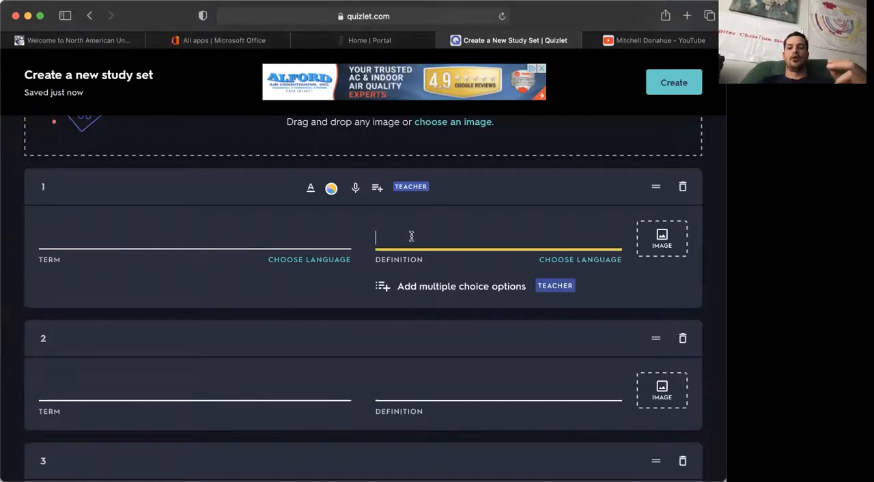
left_click(99, 234)
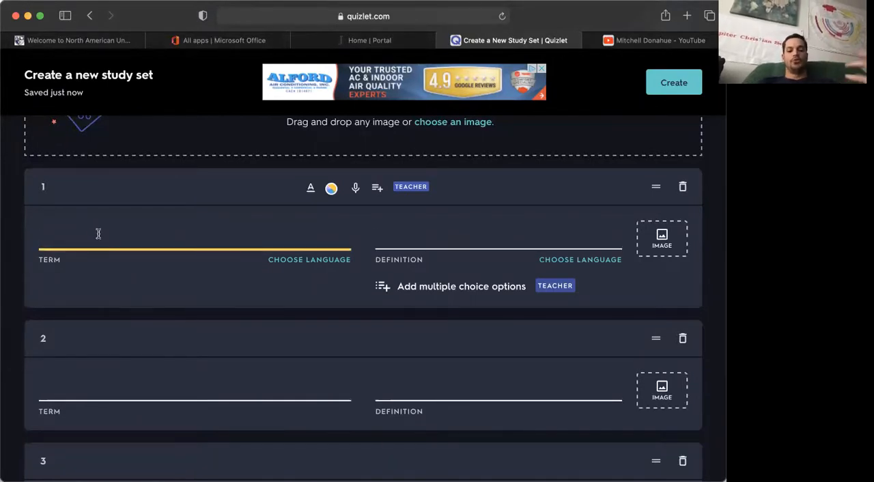
type("What is the consitition")
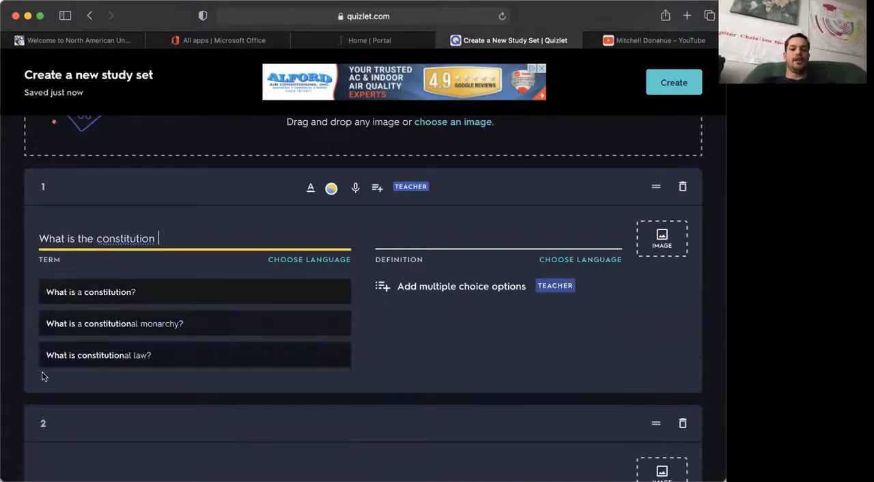
left_click(107, 294)
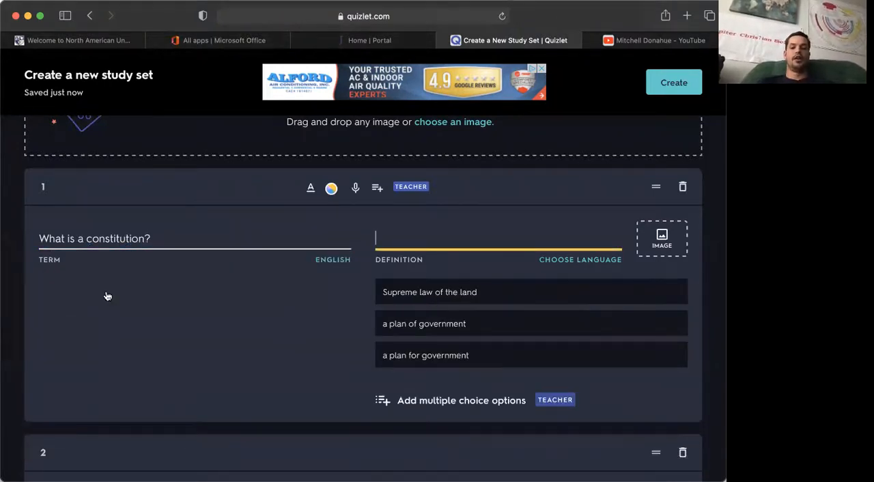
left_click(442, 292)
Step: Add a sixth card at the end of the study set
scroll(365, 323, "down", 3)
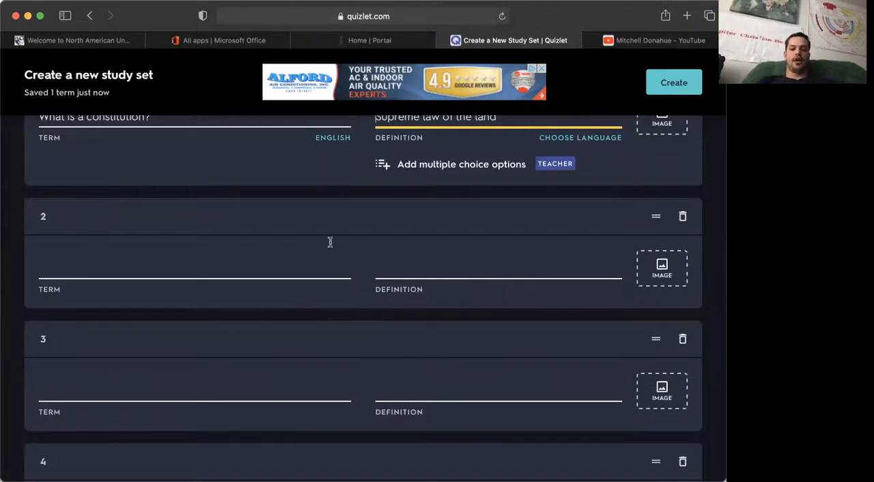
scroll(511, 274, "down", 1)
scroll(511, 274, "down", 10)
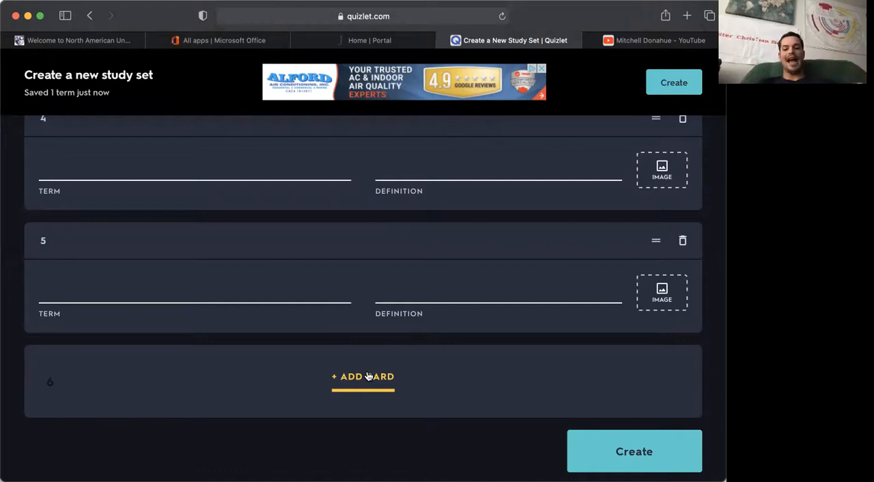
left_click(348, 390)
Step: Try to create the study set with only the first card filled in
scroll(324, 364, "down", 3)
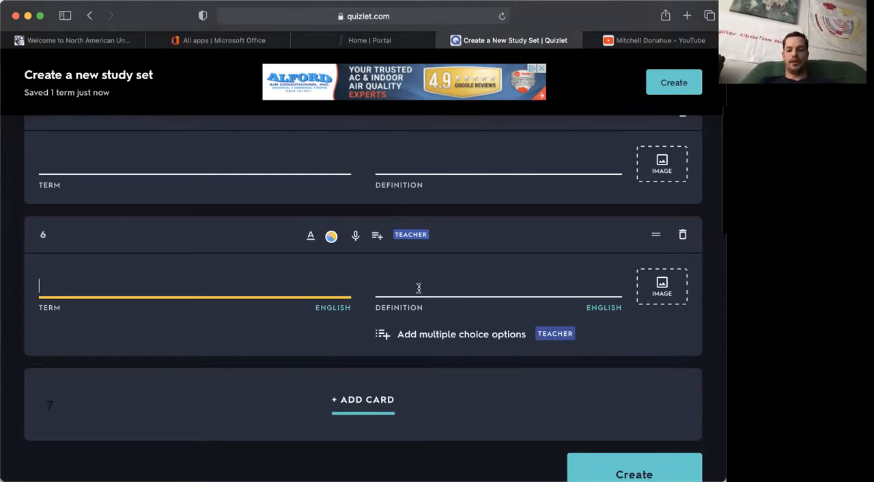
scroll(418, 288, "down", 1)
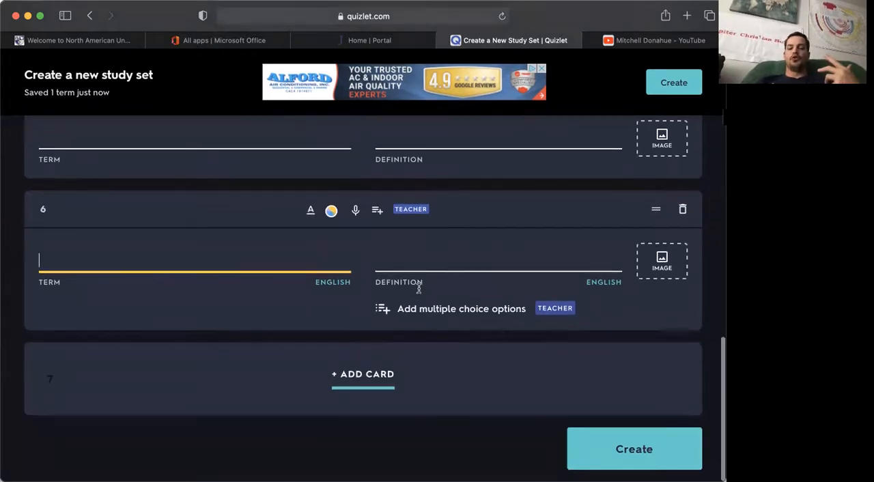
scroll(419, 288, "up", 20)
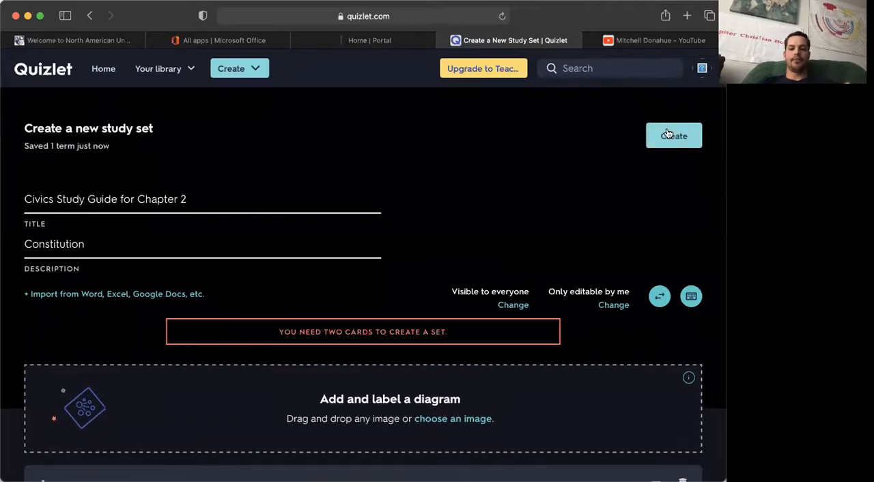
Step: Fill in the second card with the suggested term "Preamble" and the definition "Introduction to the Constitution", and create the study set
scroll(247, 281, "down", 3)
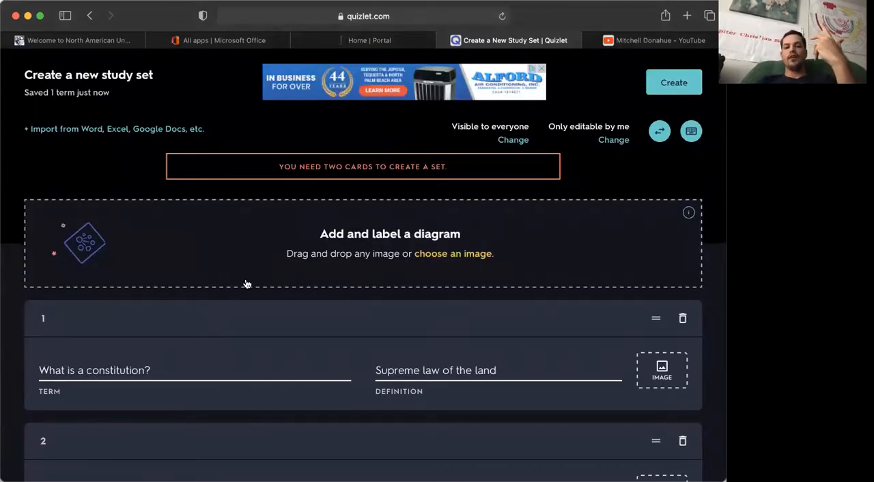
scroll(246, 283, "down", 2)
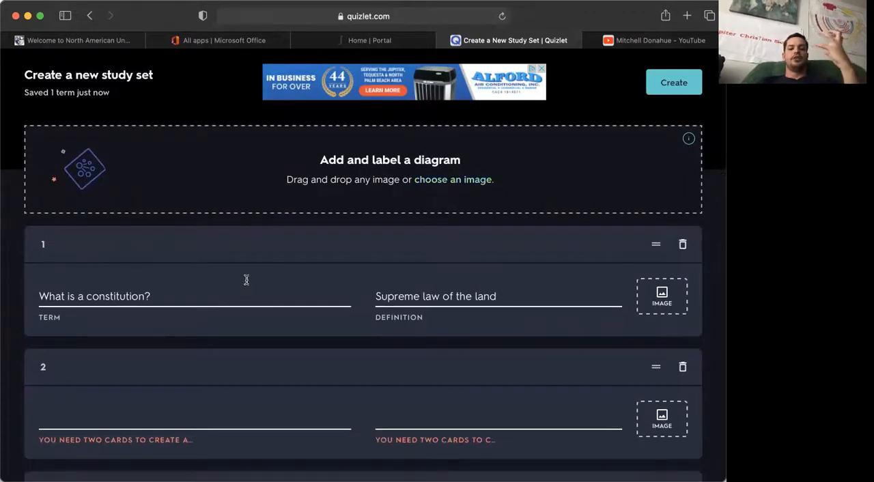
scroll(247, 280, "down", 3)
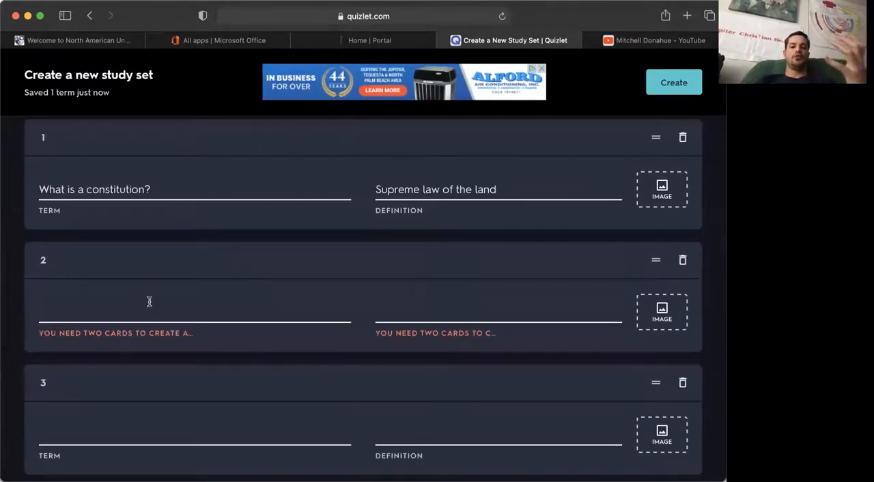
left_click(121, 307)
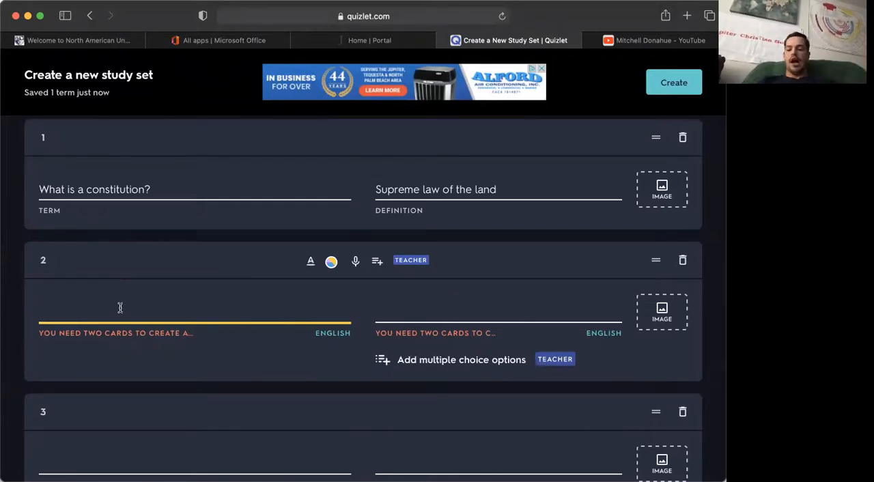
type("Preamble")
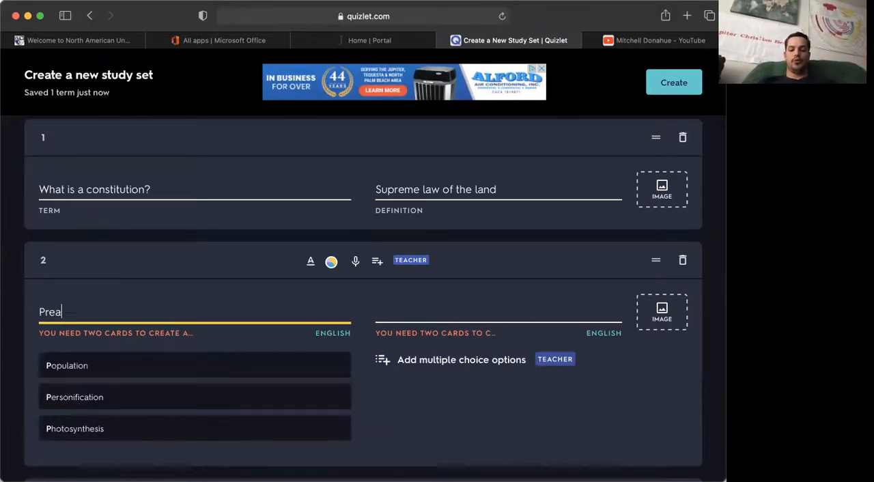
scroll(48, 292, "down", 1)
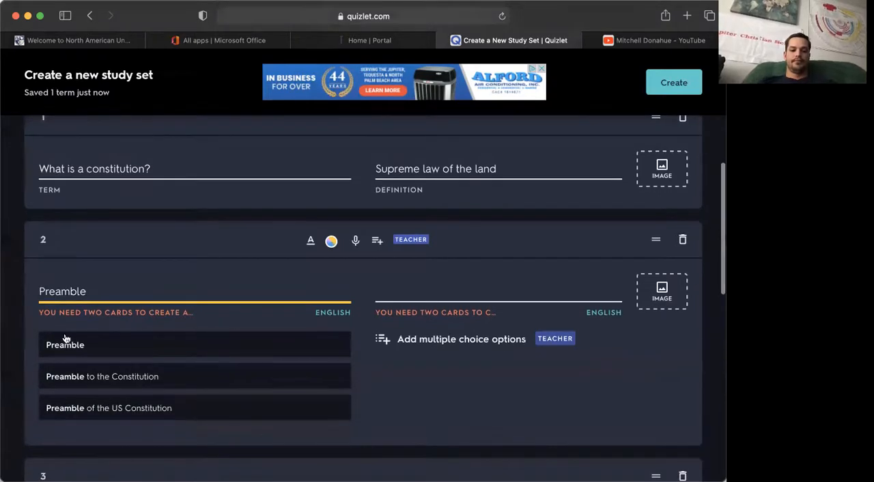
left_click(64, 345)
left_click(420, 376)
scroll(310, 369, "down", 10)
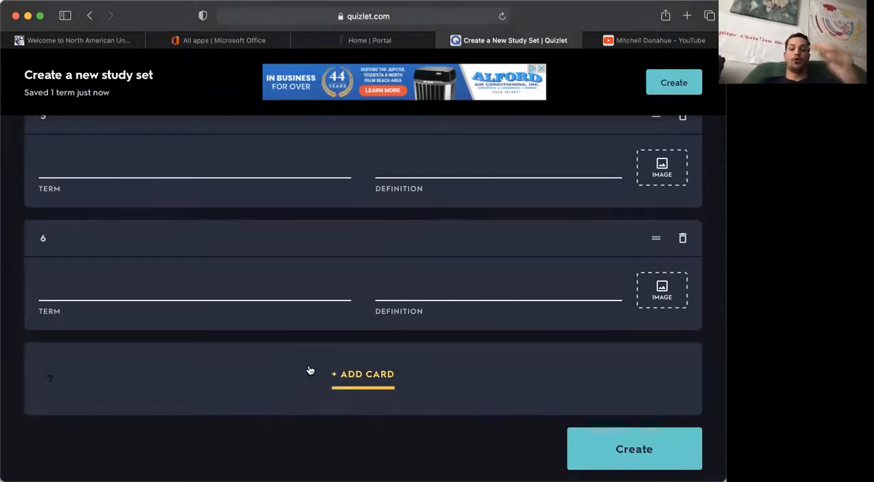
left_click(634, 448)
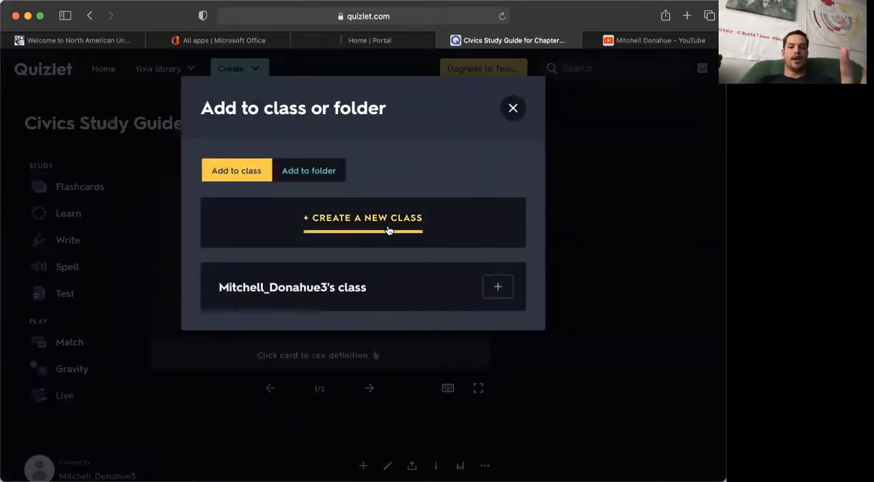
Step: Add the study set to a new folder titled "Chapter 2 Folder" with the description "Constitution"
left_click(306, 173)
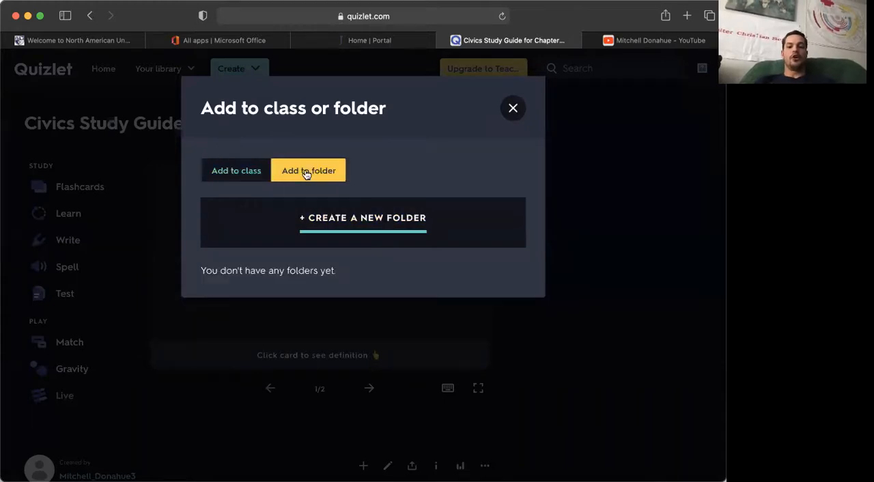
left_click(333, 227)
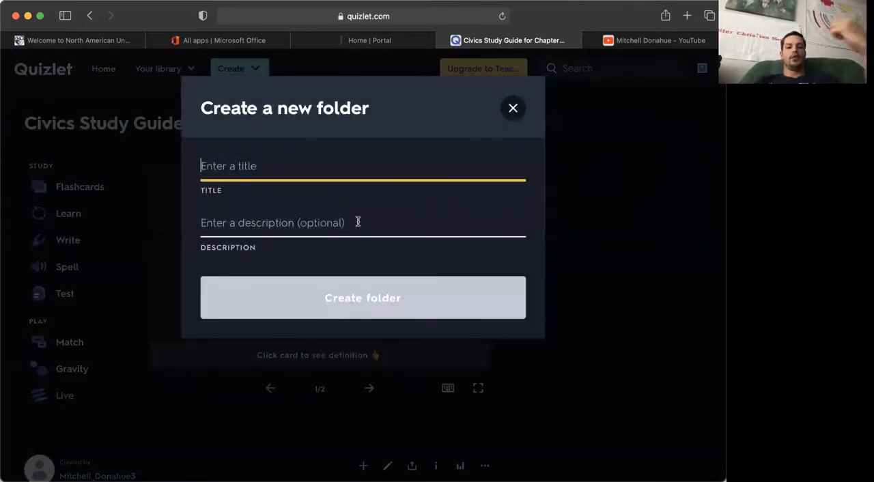
left_click(260, 224)
left_click(247, 166)
type("Chapt")
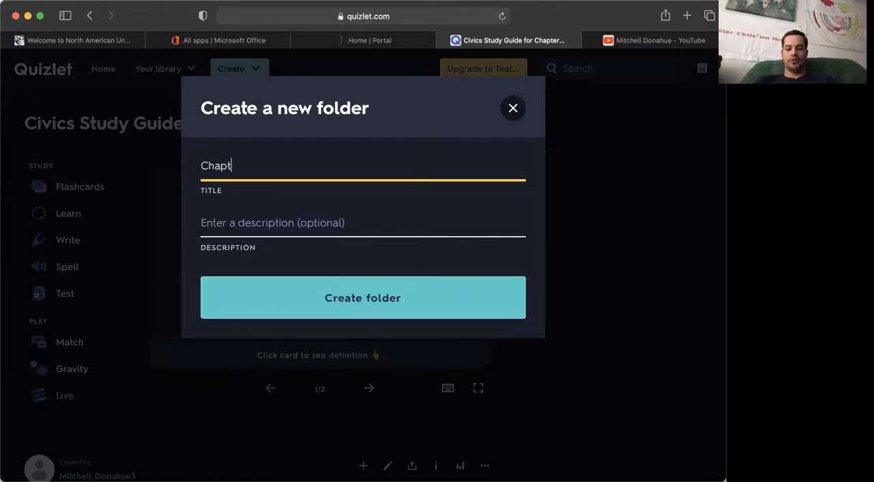
type("er 2 Folder")
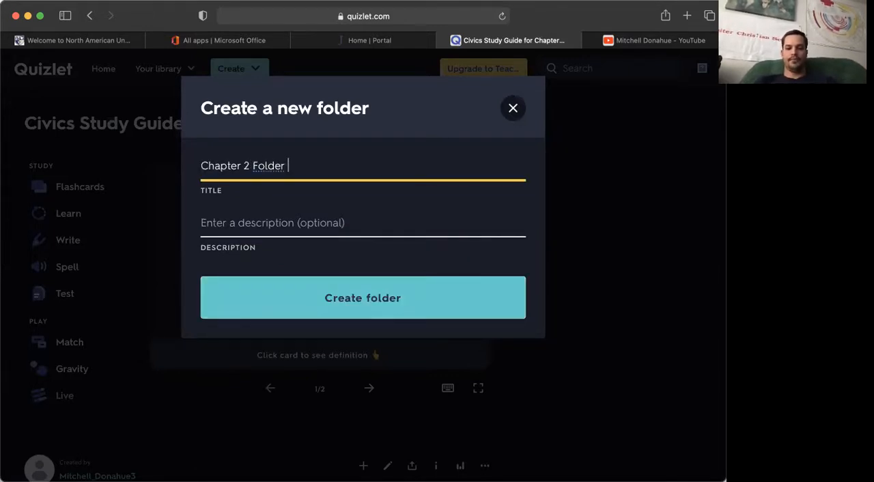
left_click(233, 218)
type("COnstitution")
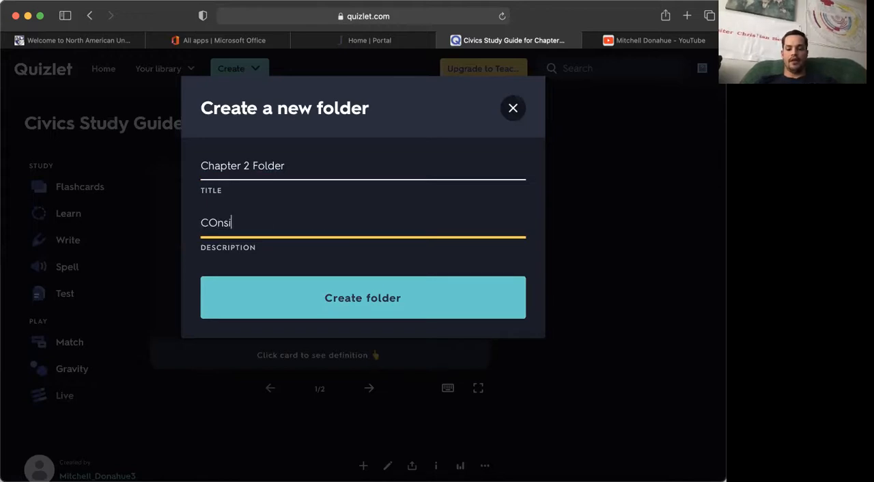
left_click(316, 296)
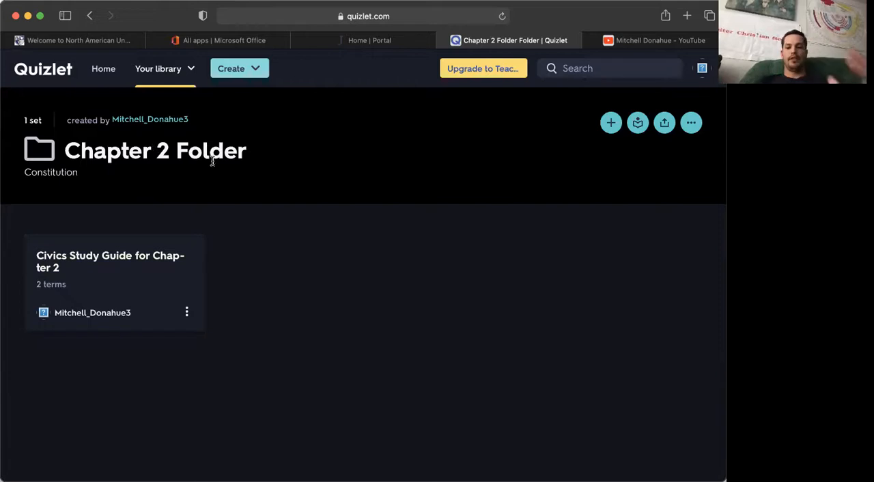
Step: Go back from the folder to the study set, dismiss the class-or-folder prompt and look over the set's page
left_click(92, 18)
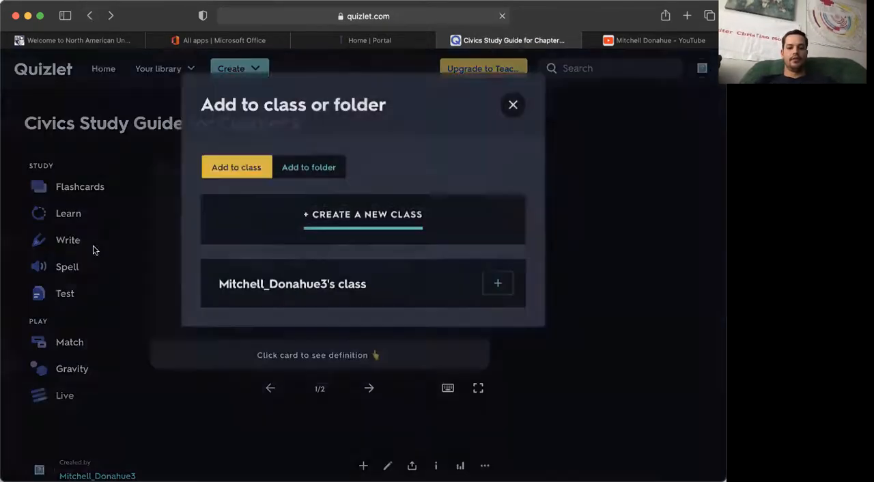
left_click(513, 106)
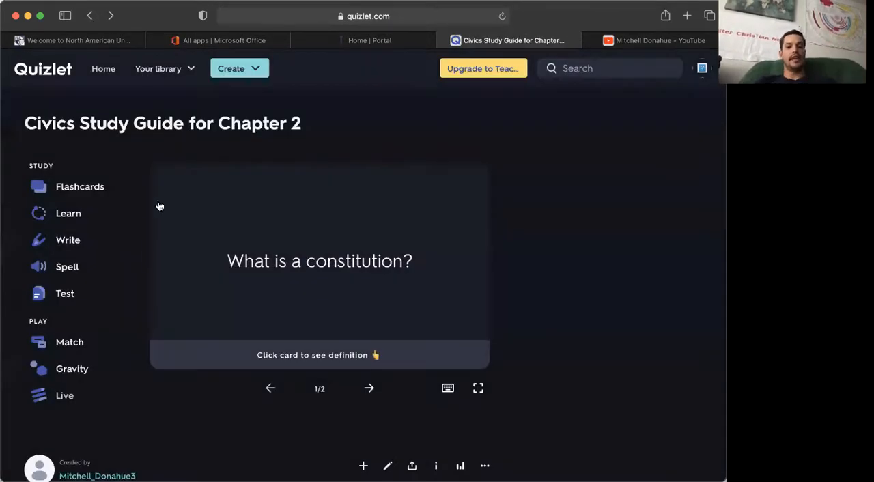
scroll(93, 296, "down", 3)
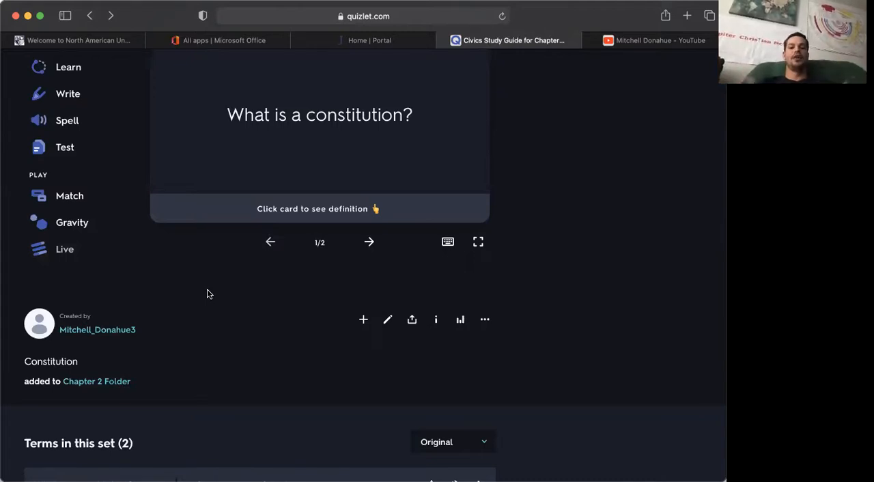
scroll(293, 159, "up", 2)
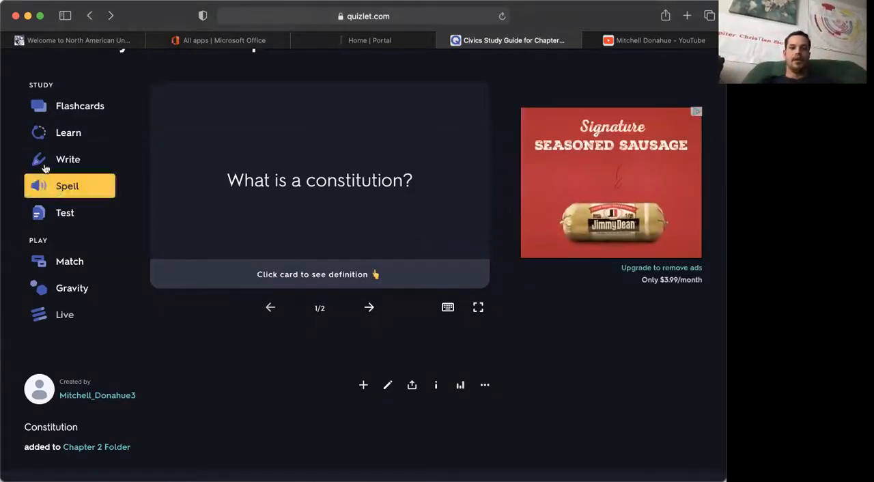
Step: Preview the study set's Flashcards mode and return to the set's page, dismissing the class-or-folder prompt
left_click(64, 106)
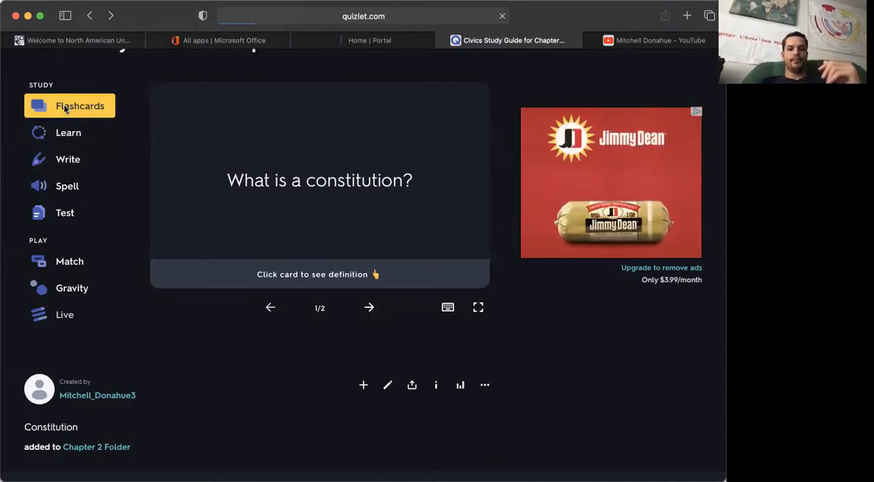
left_click(88, 17)
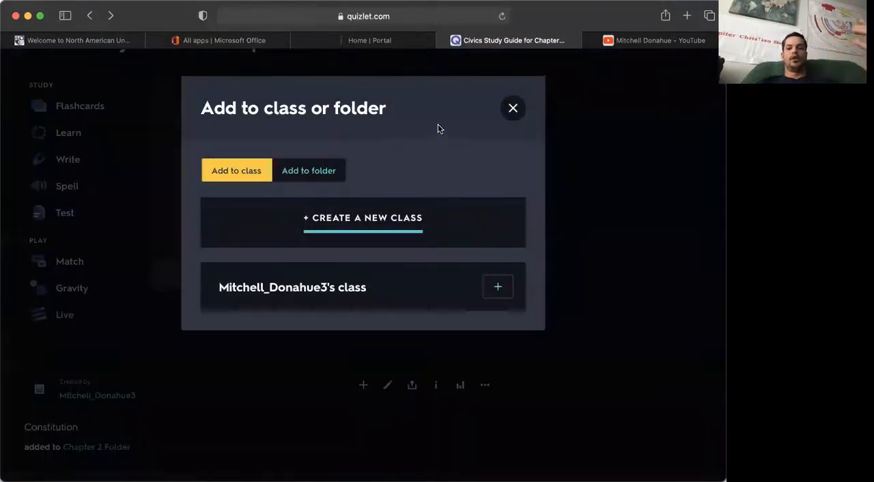
left_click(513, 108)
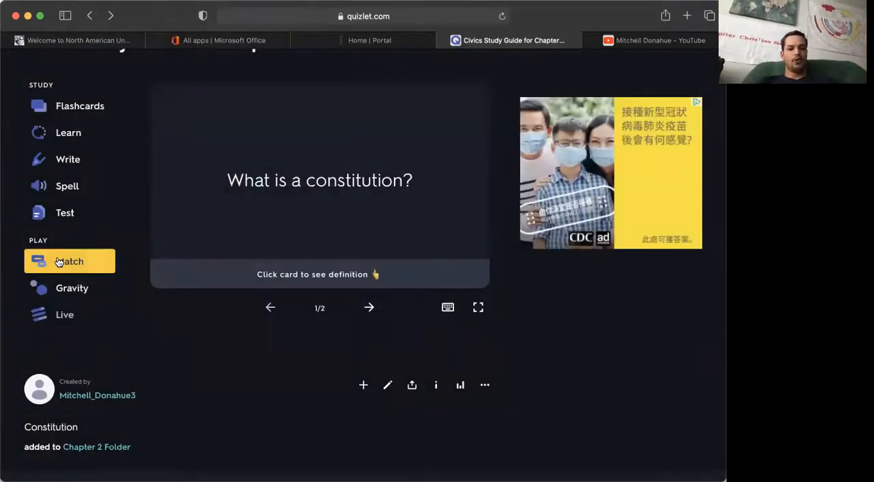
Step: Preview the Learn and Write study modes of the set, returning to its page after each
left_click(66, 135)
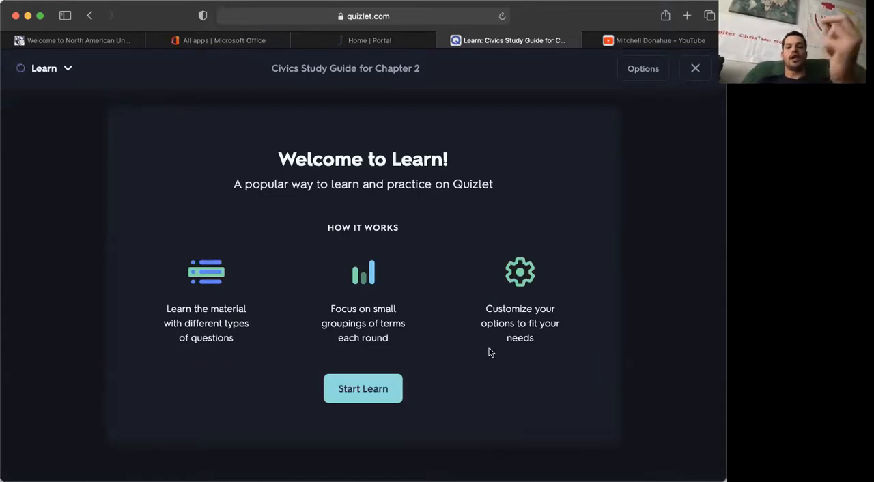
left_click(694, 68)
left_click(57, 245)
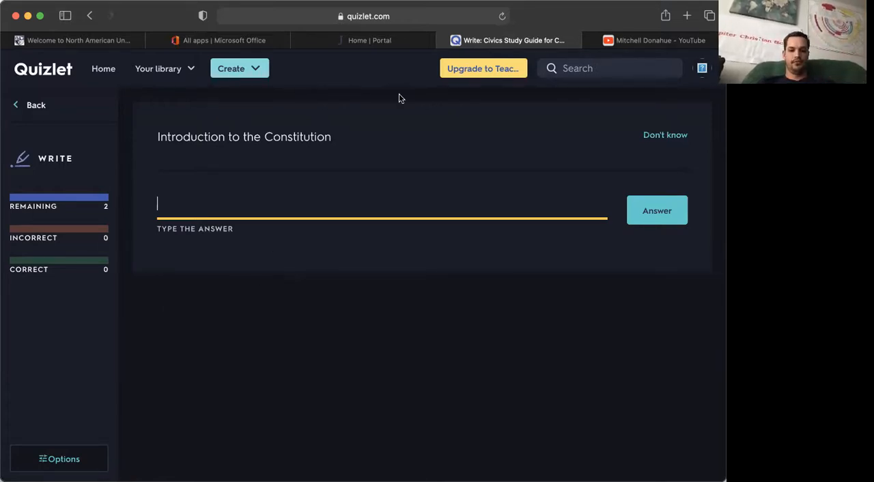
left_click(91, 16)
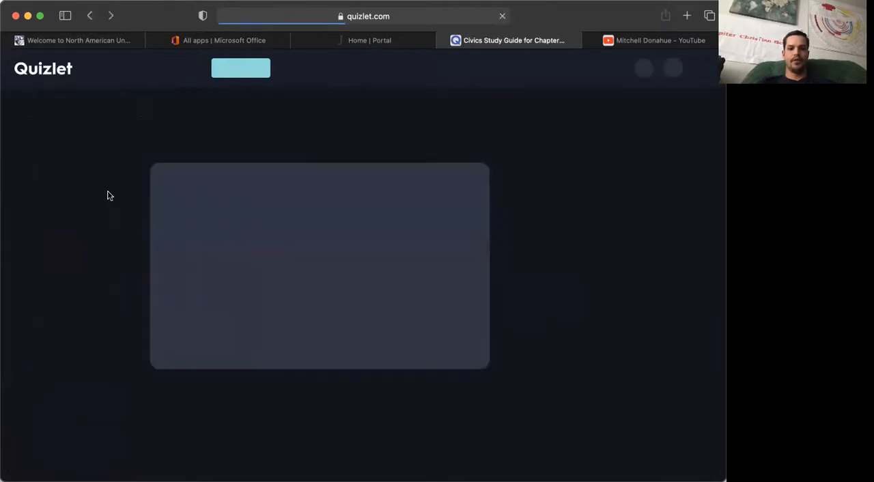
Step: Preview the Spell and Test study modes, looking at the test's written answer fields, and return to the set's page
left_click(65, 270)
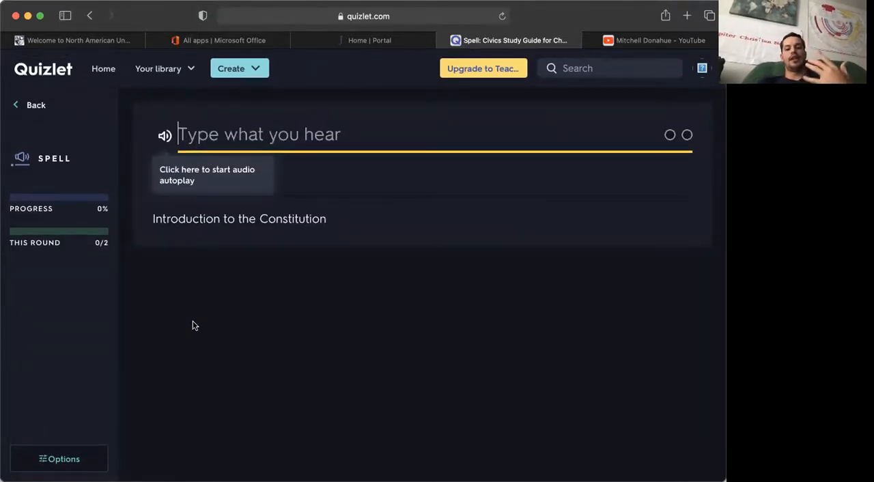
left_click(90, 15)
scroll(69, 256, "down", 2)
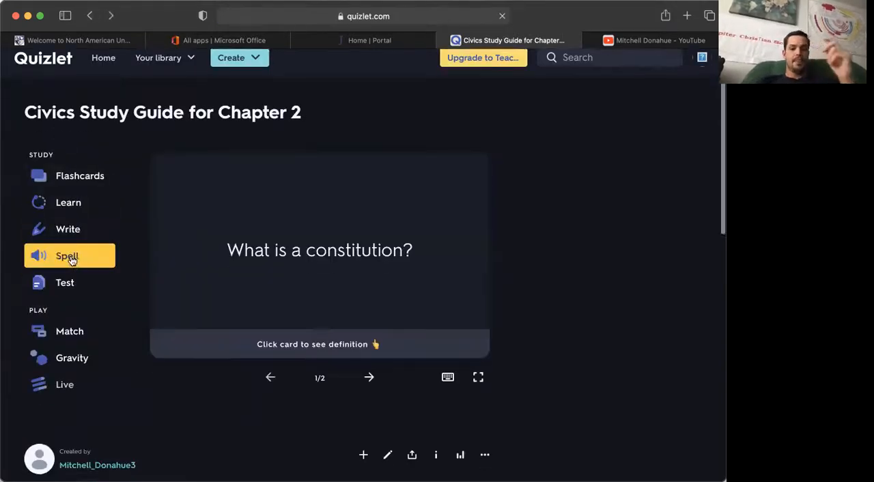
left_click(68, 230)
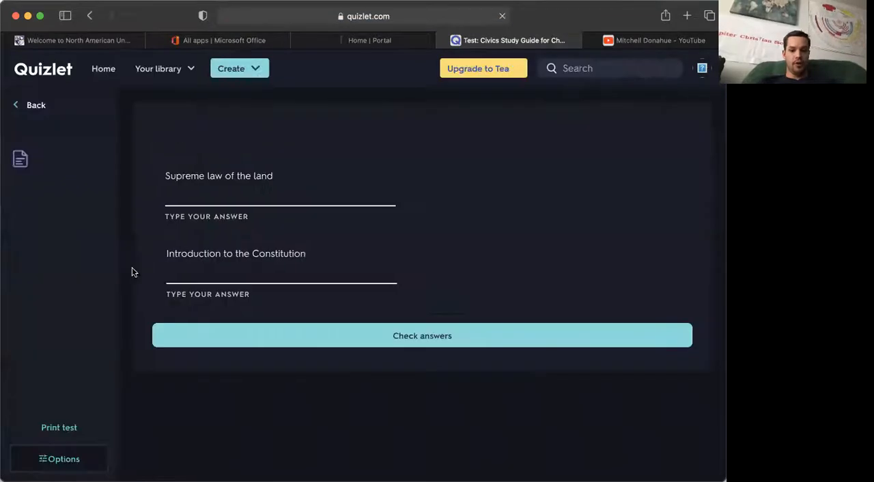
left_click(178, 191)
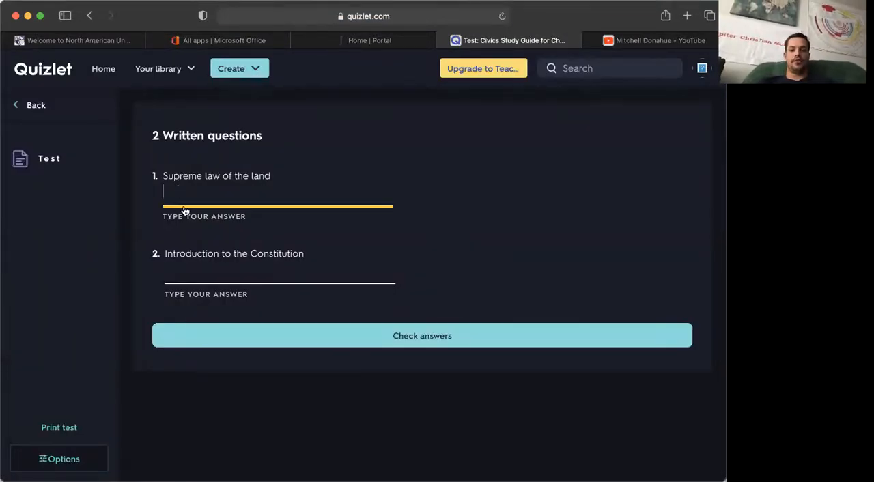
left_click(204, 270)
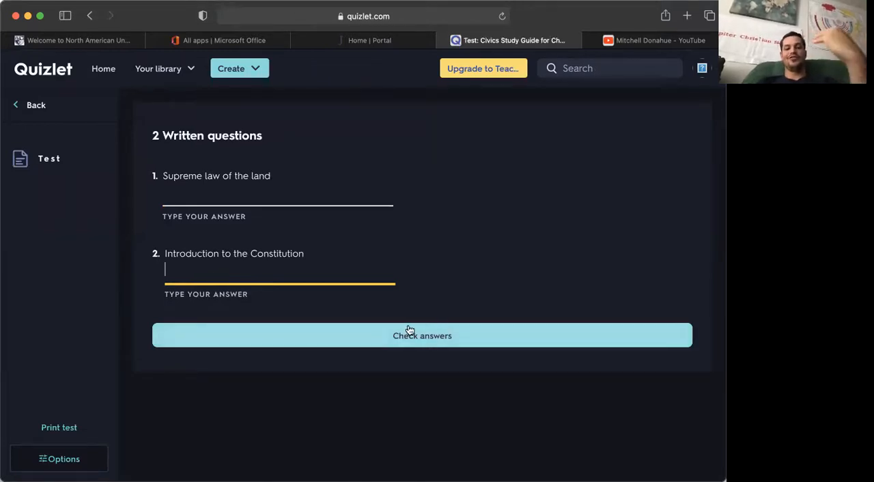
left_click(88, 16)
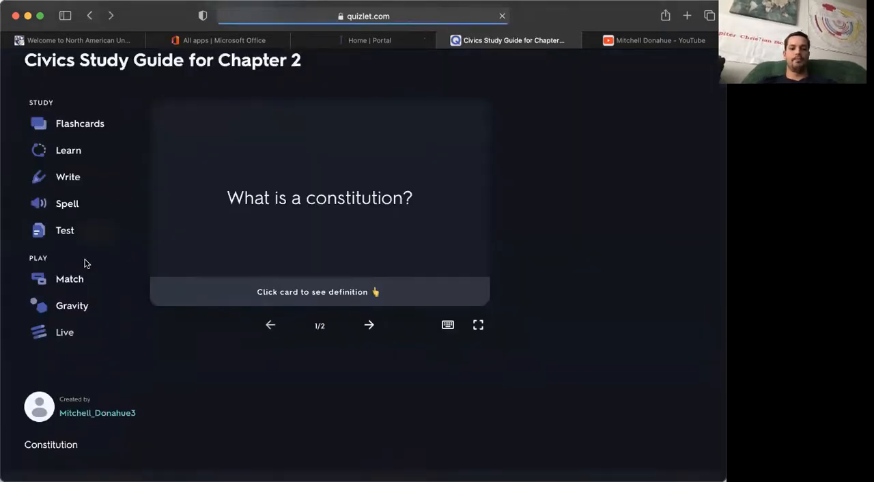
Step: Start the Match game to see its term and definition tiles, and return to the study set's page
scroll(85, 261, "down", 2)
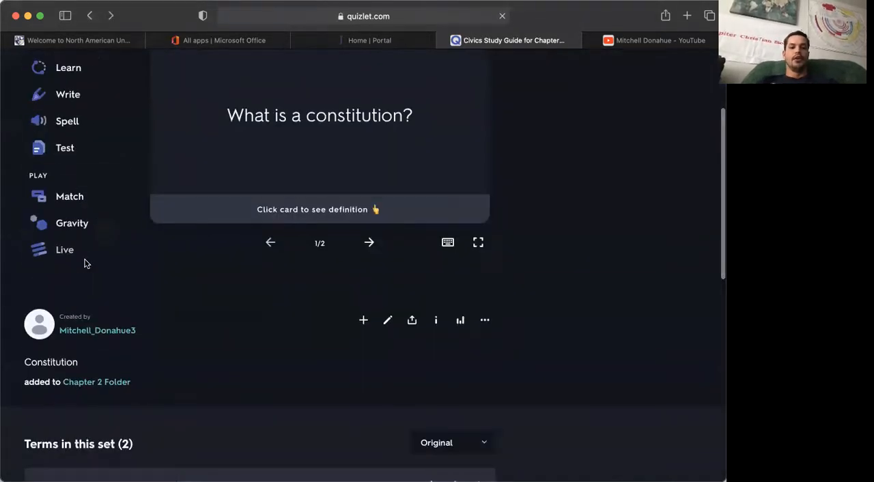
left_click(75, 199)
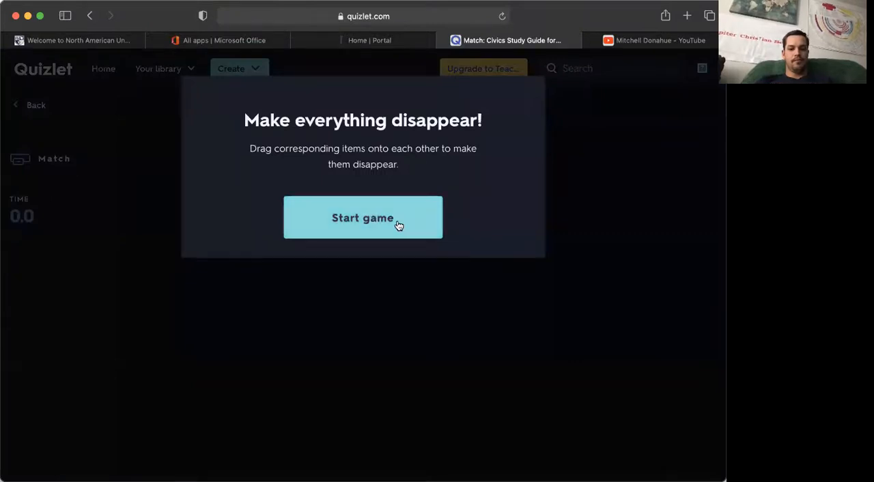
left_click(399, 225)
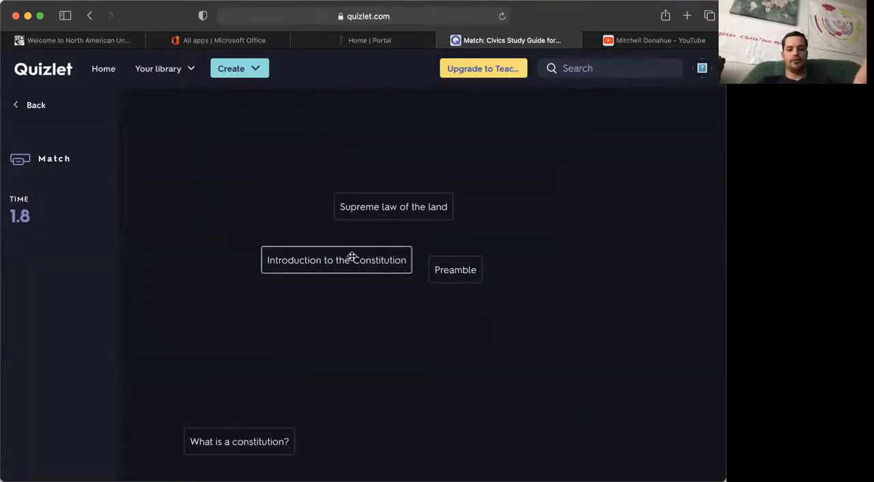
left_click(31, 104)
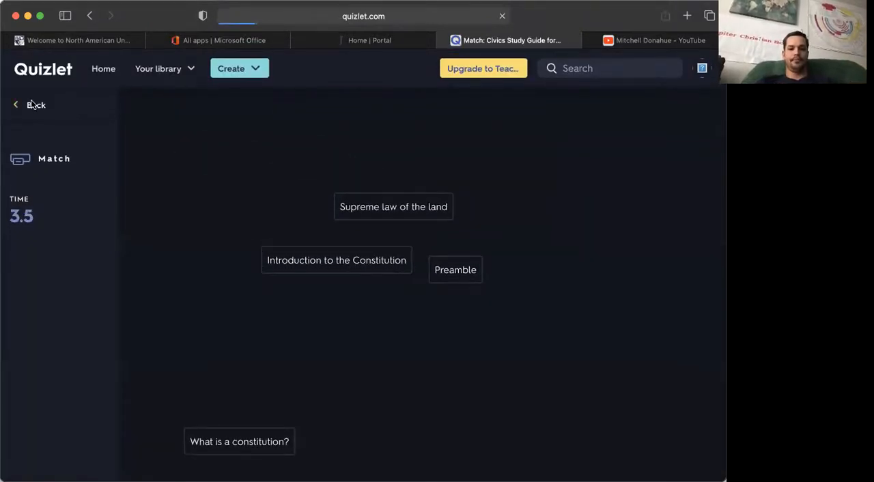
scroll(74, 307, "down", 2)
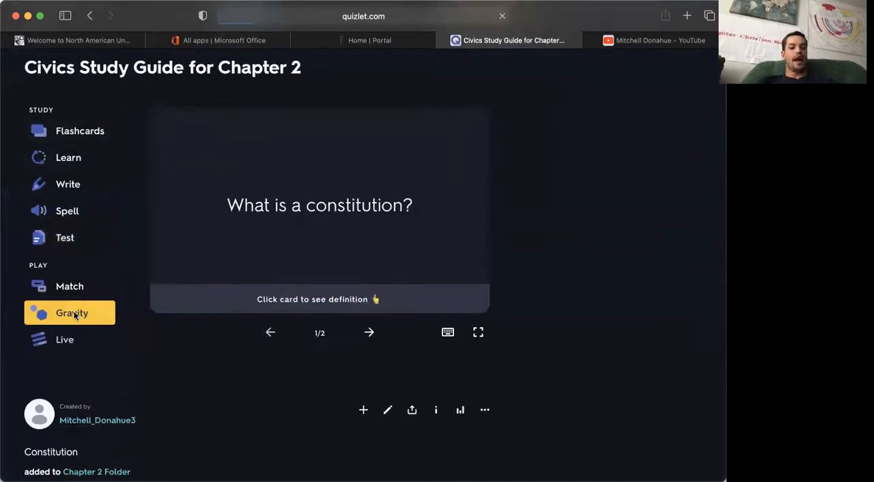
Step: Start the Gravity game at medium difficulty, checking the choices for what to answer with, and return to the study set's page
left_click(74, 314)
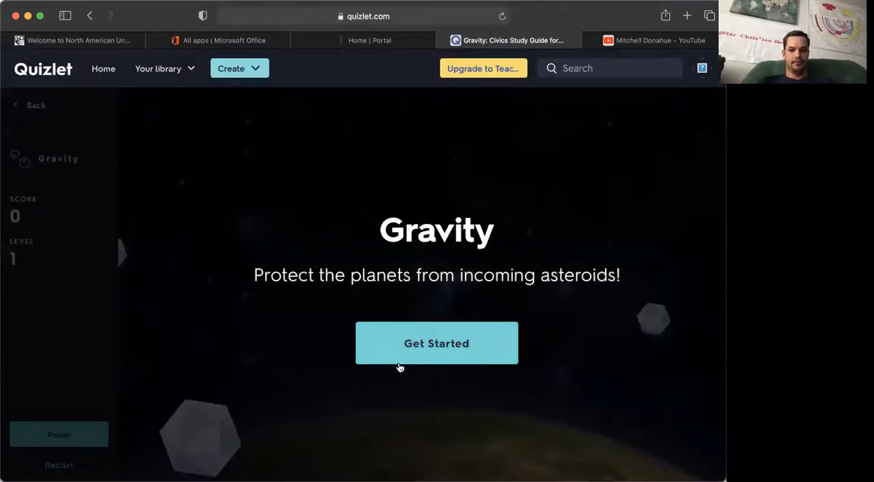
left_click(419, 344)
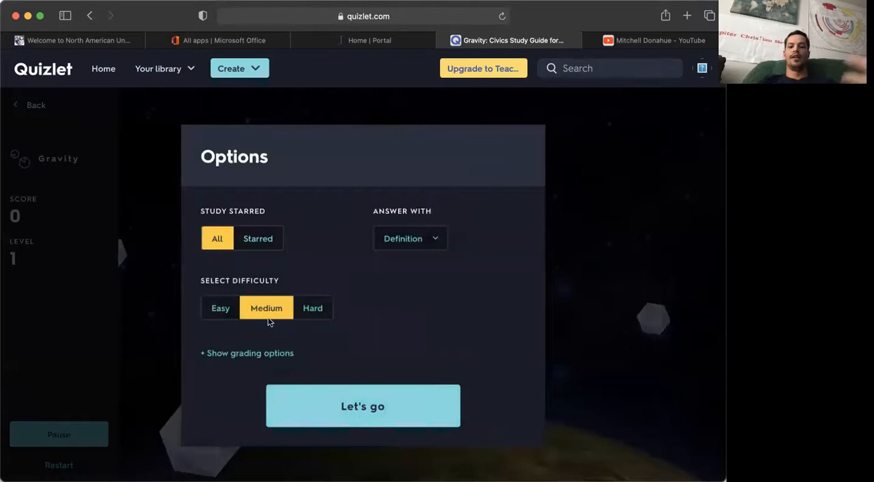
left_click(412, 241)
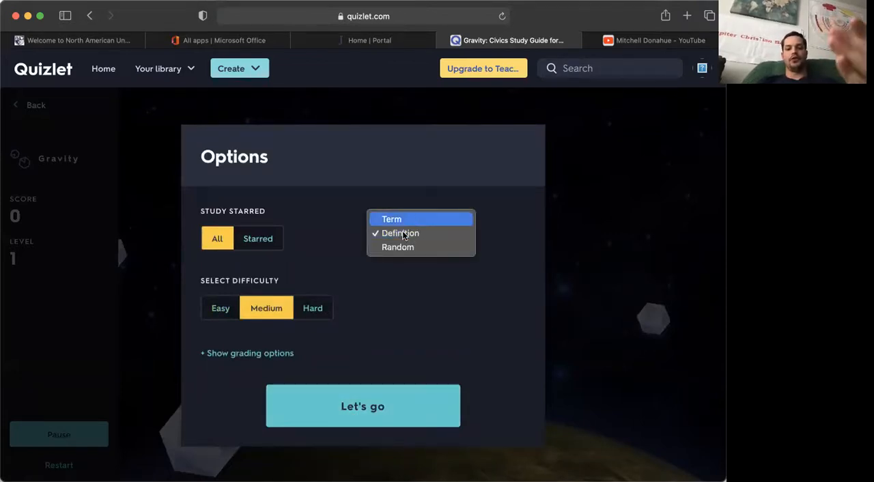
left_click(402, 284)
left_click(377, 412)
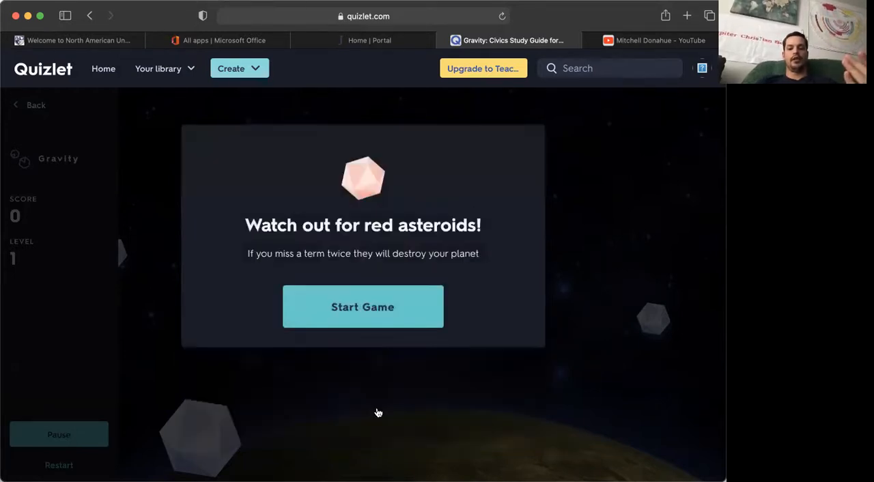
left_click(376, 307)
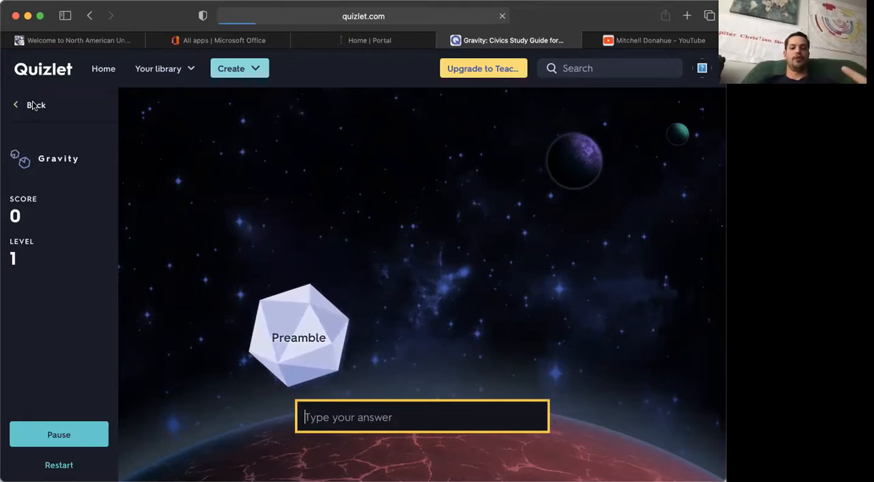
left_click(33, 106)
Step: Open the set's terms for editing to see where cards can be added or removed, and return to the set's page
scroll(103, 295, "down", 3)
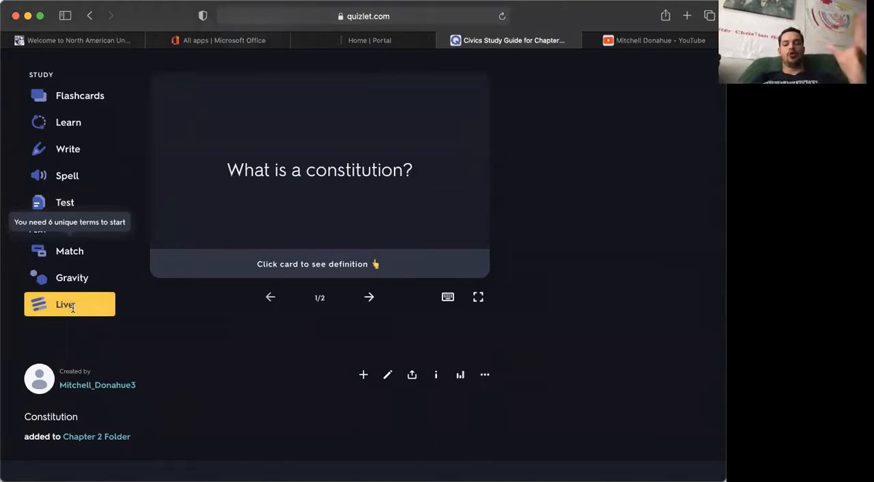
scroll(104, 311, "down", 4)
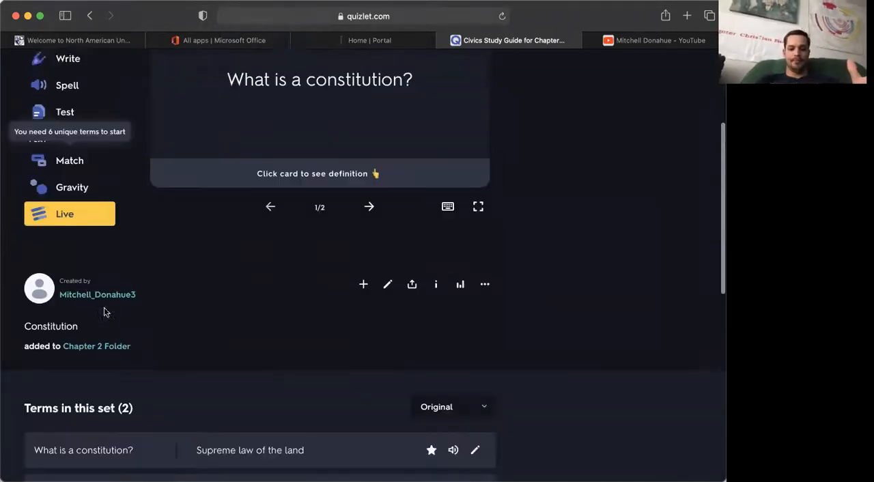
scroll(104, 312, "down", 4)
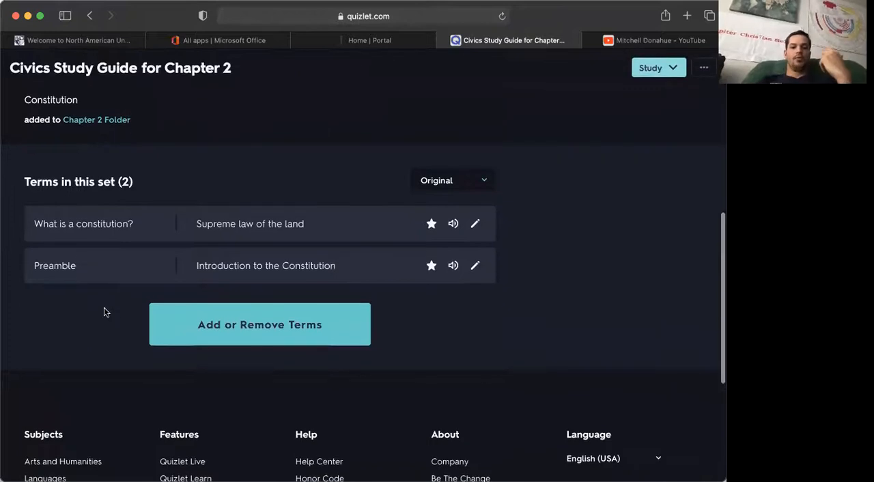
left_click(231, 325)
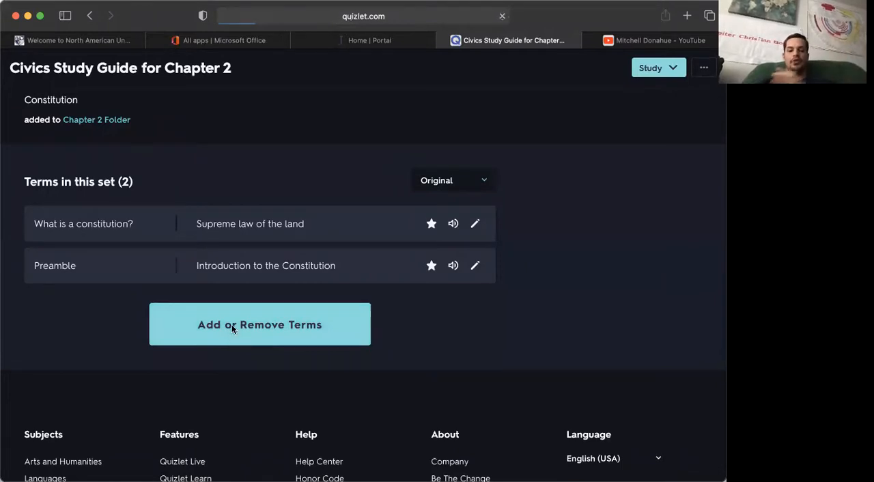
scroll(232, 327, "down", 5)
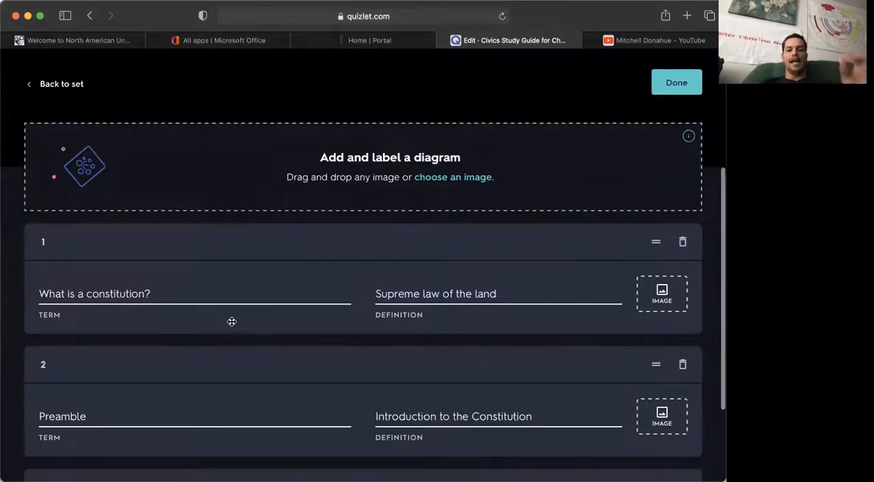
scroll(231, 321, "down", 1)
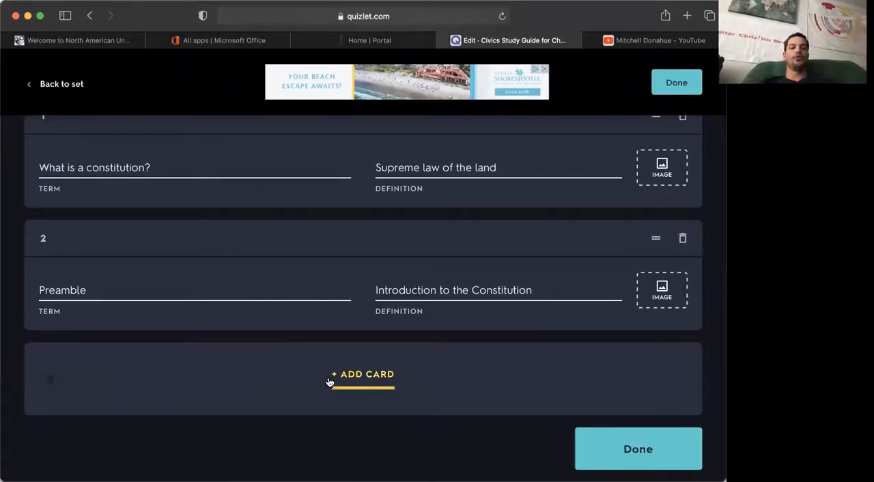
left_click(675, 82)
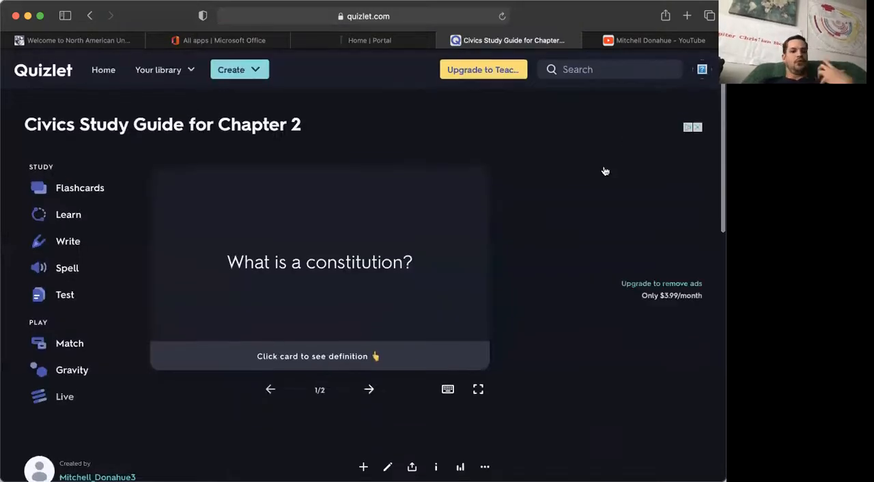
left_click(259, 75)
left_click(259, 75)
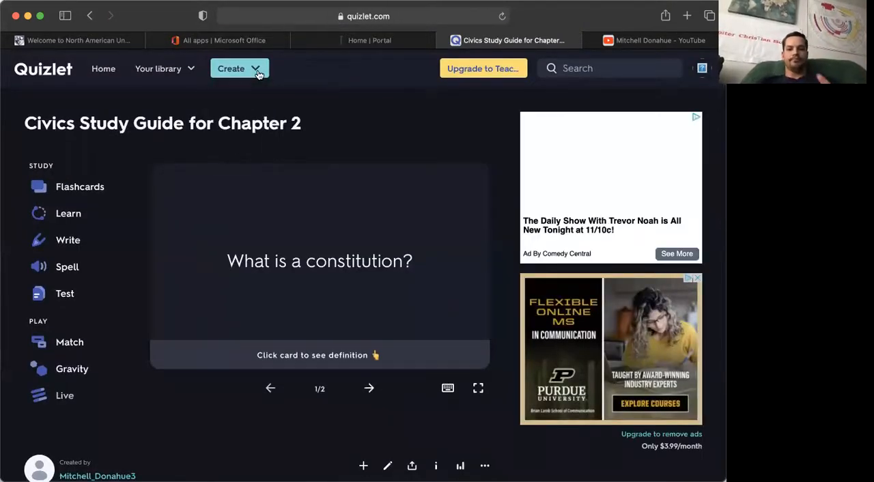
left_click(164, 82)
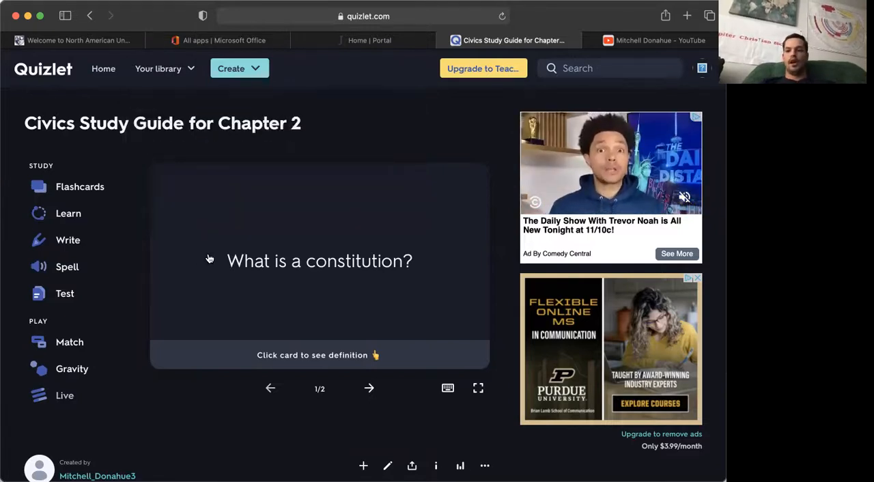
scroll(304, 278, "down", 2)
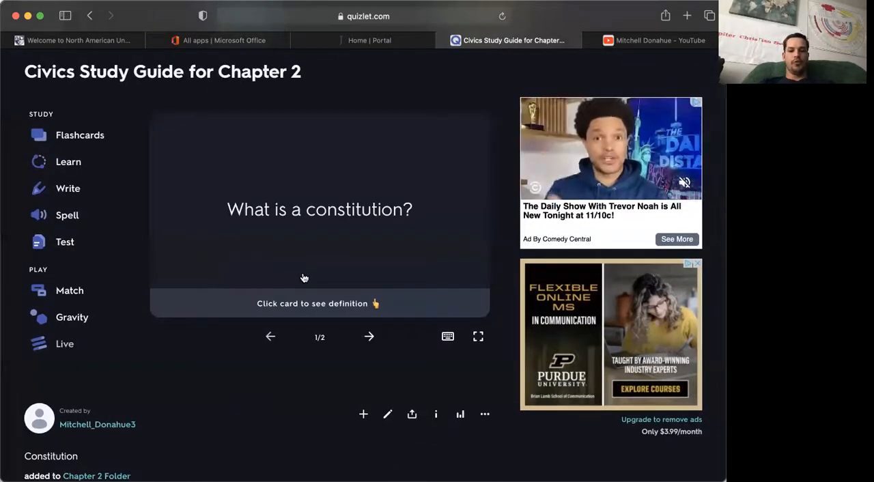